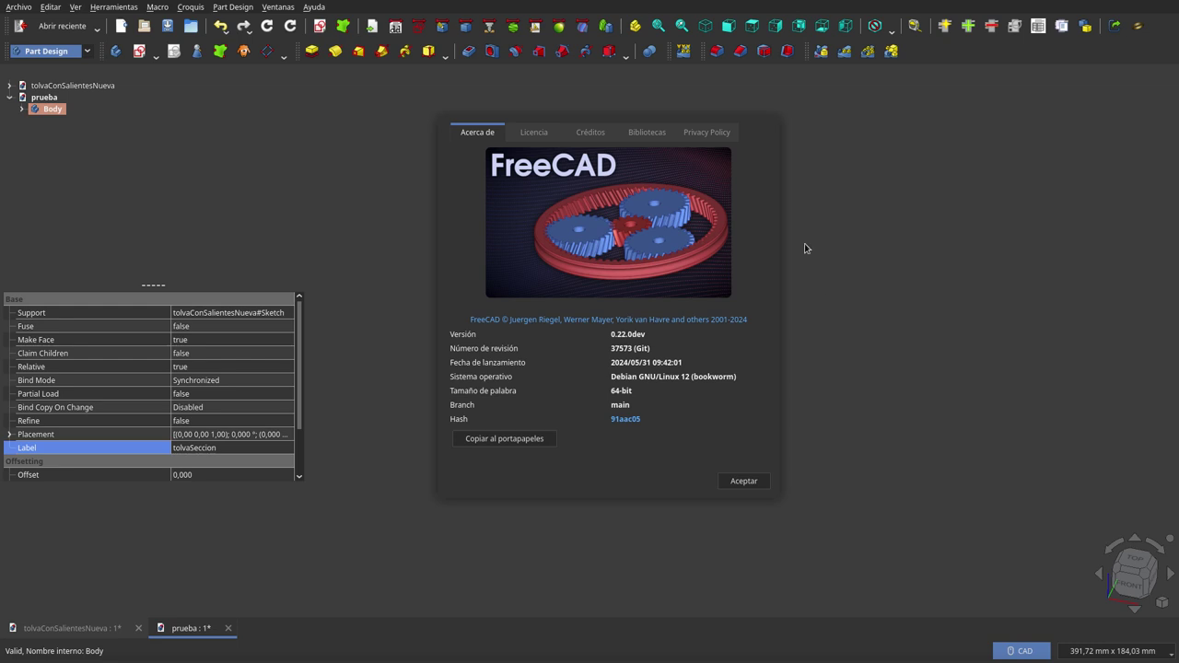
# - Close the About dialog and show the binders tolvaSeccion, salienteSeccion, salienteCamino and salienteAuxiliar
pyautogui.click(758, 485)
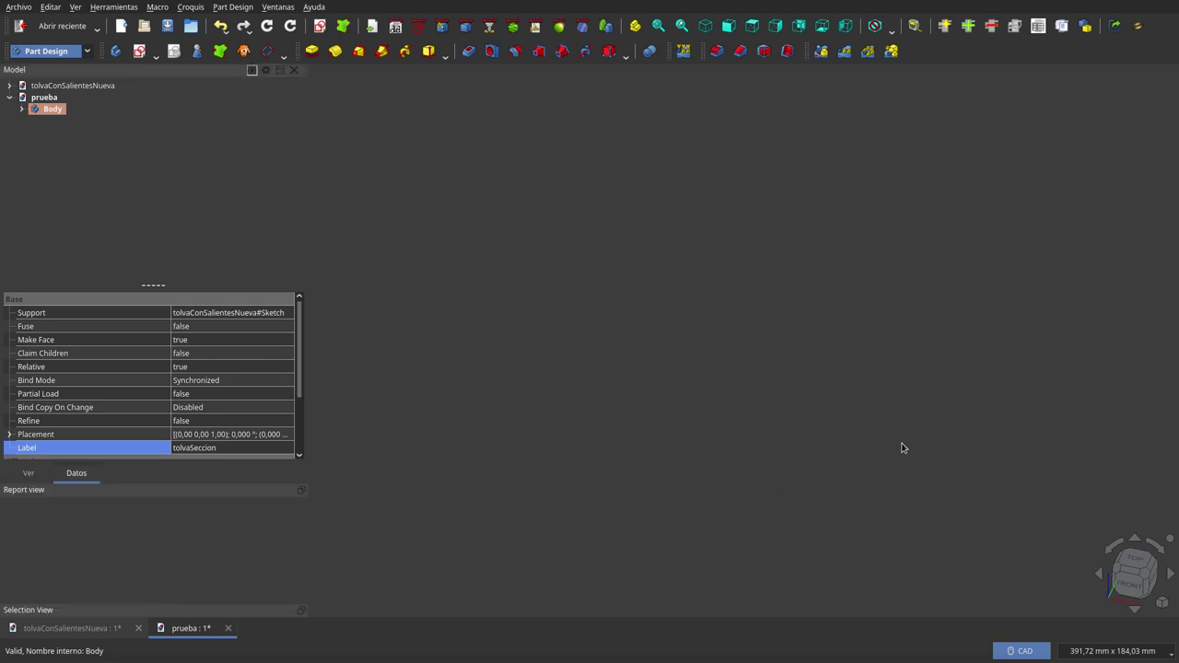
pyautogui.click(21, 108)
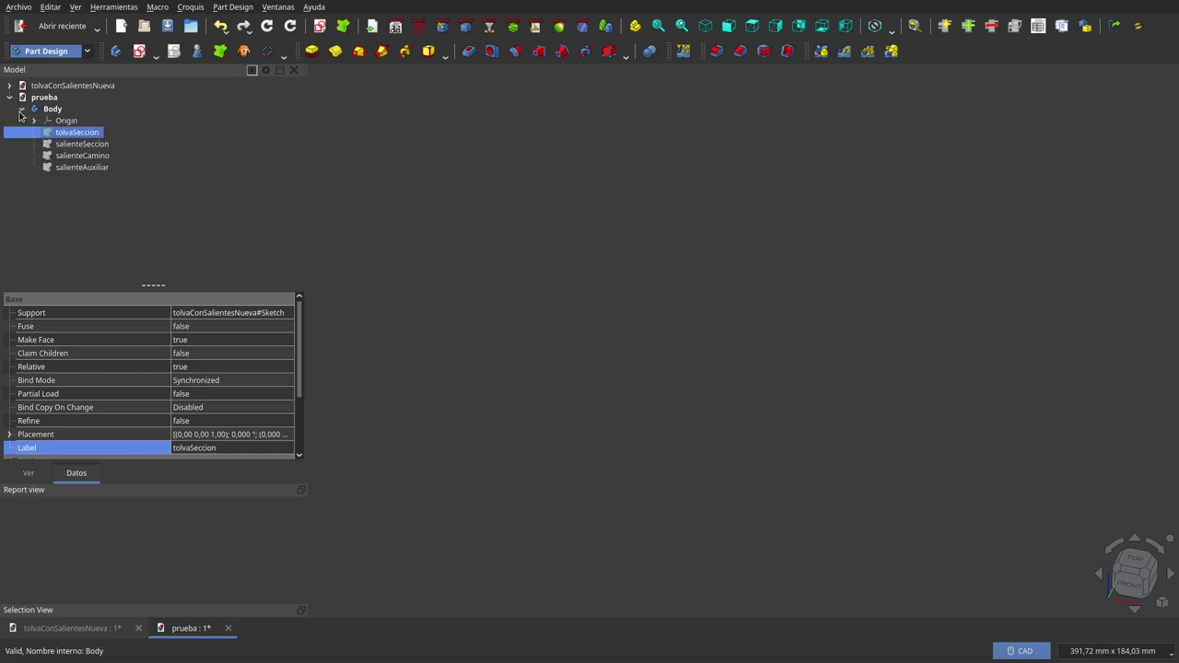
pyautogui.keyDown('shift'); pyautogui.click(72, 167); pyautogui.keyUp('shift')
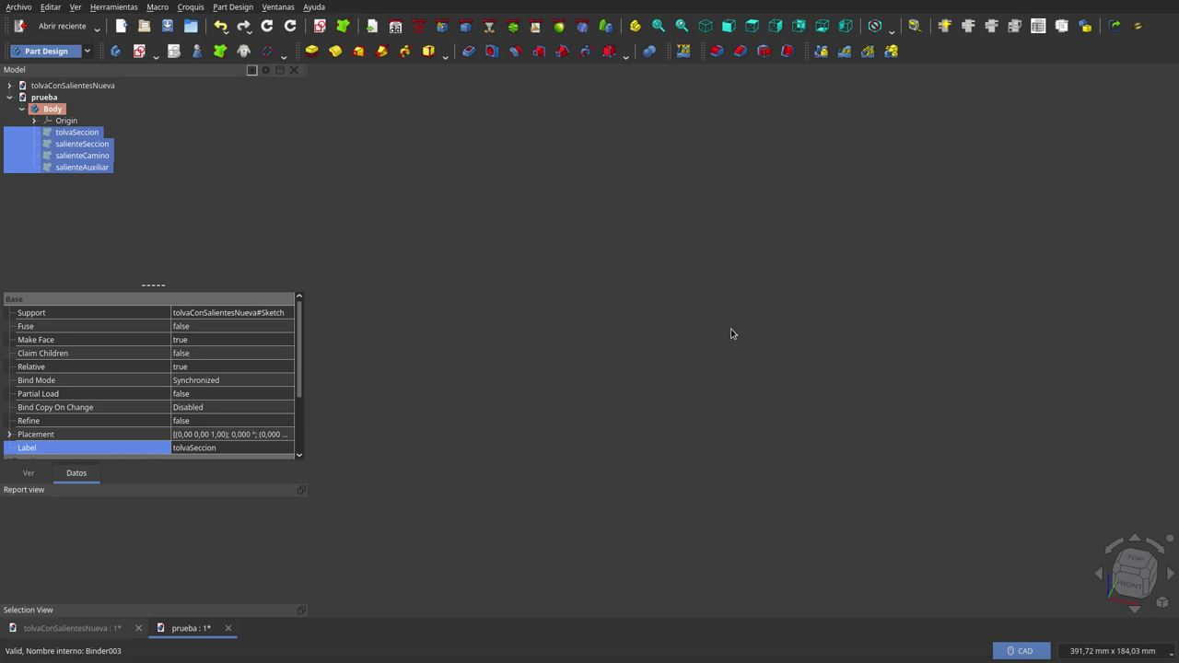
pyautogui.press('space')
pyautogui.scroll(-3, 983, 295)
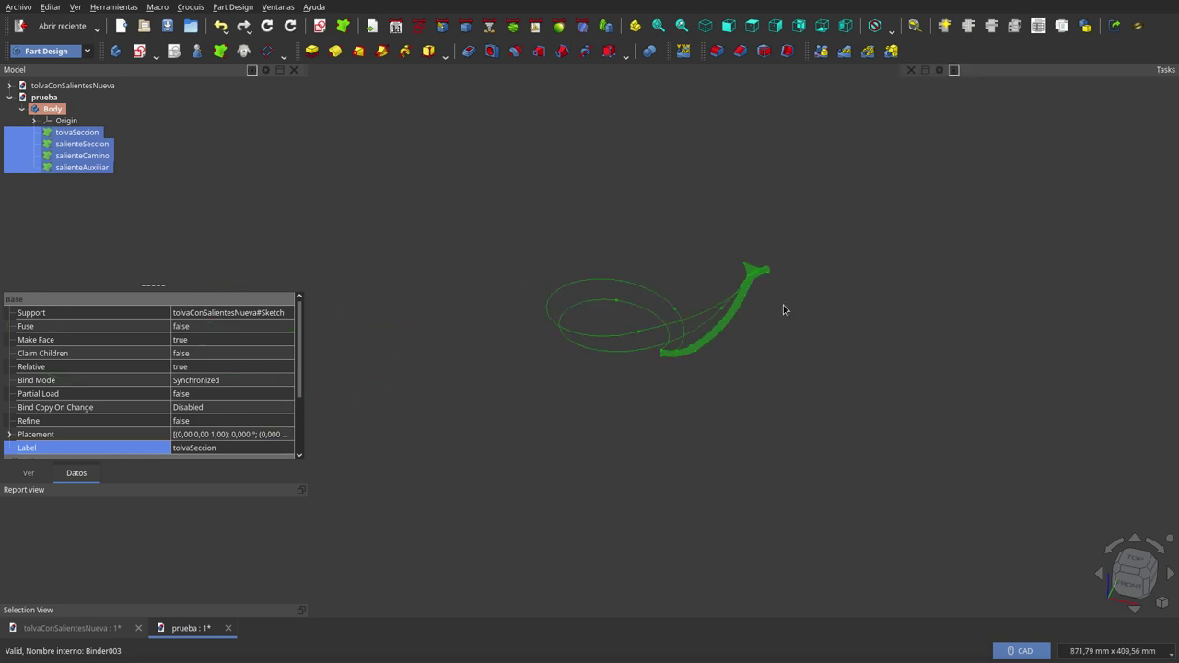
pyautogui.scroll(1, 702, 268)
pyautogui.click(701, 269)
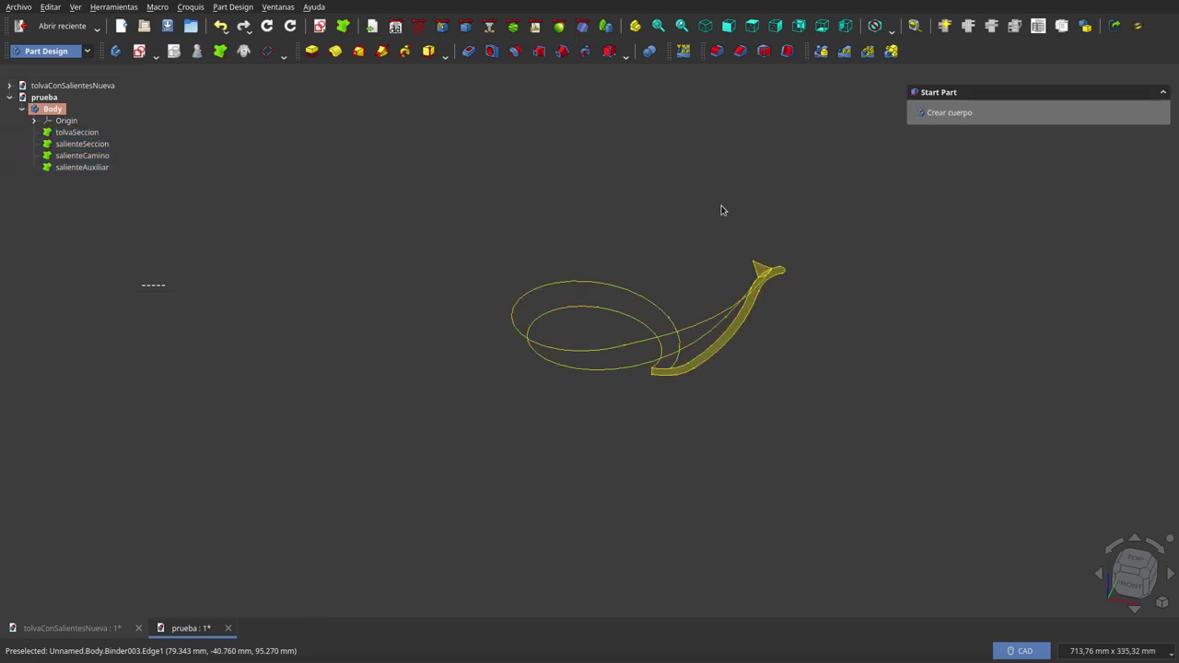
pyautogui.scroll(1, 727, 243)
pyautogui.scroll(1, 727, 244)
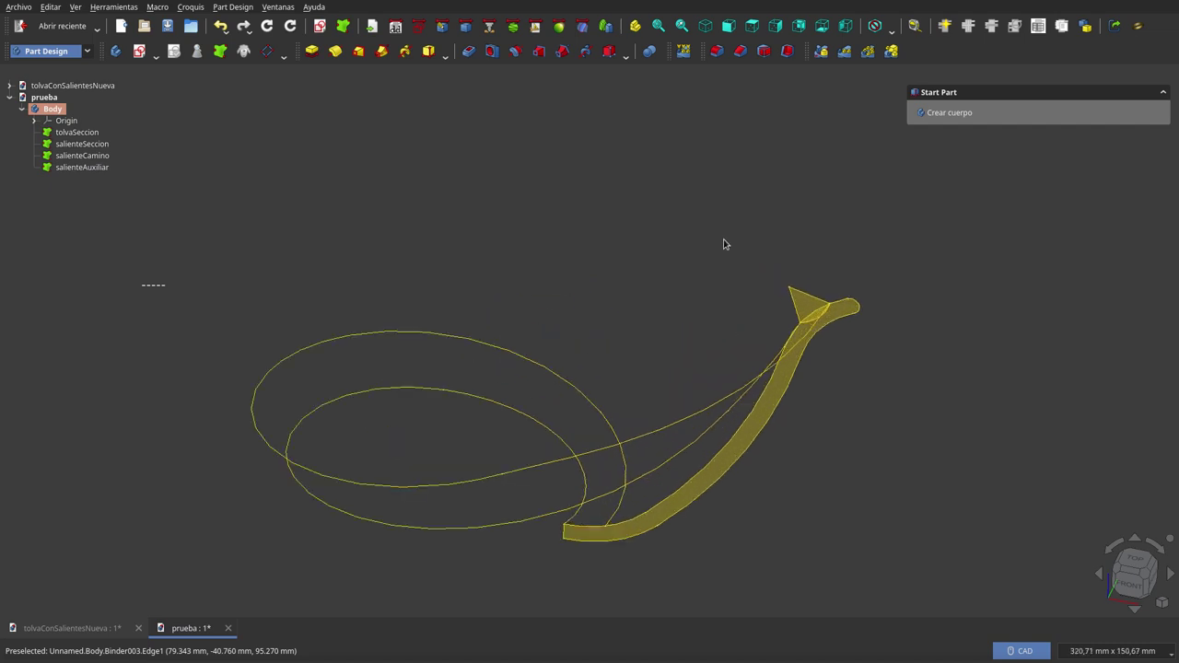
pyautogui.scroll(-1, 650, 193)
pyautogui.scroll(3, 729, 276)
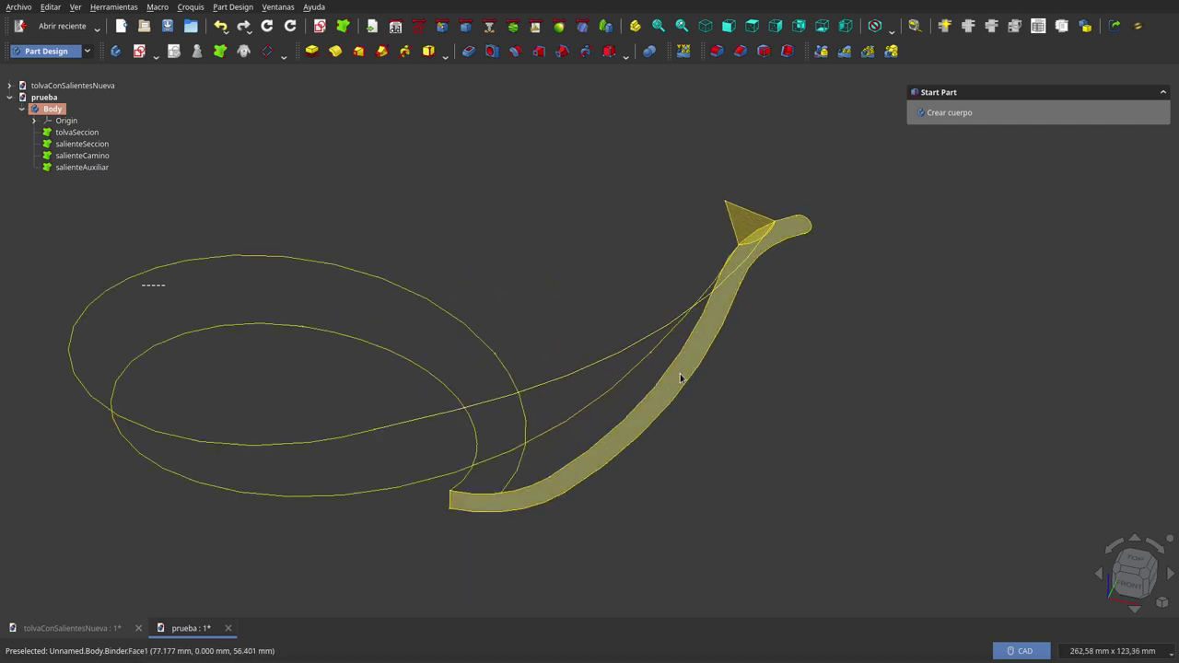
pyautogui.scroll(-2, 732, 403)
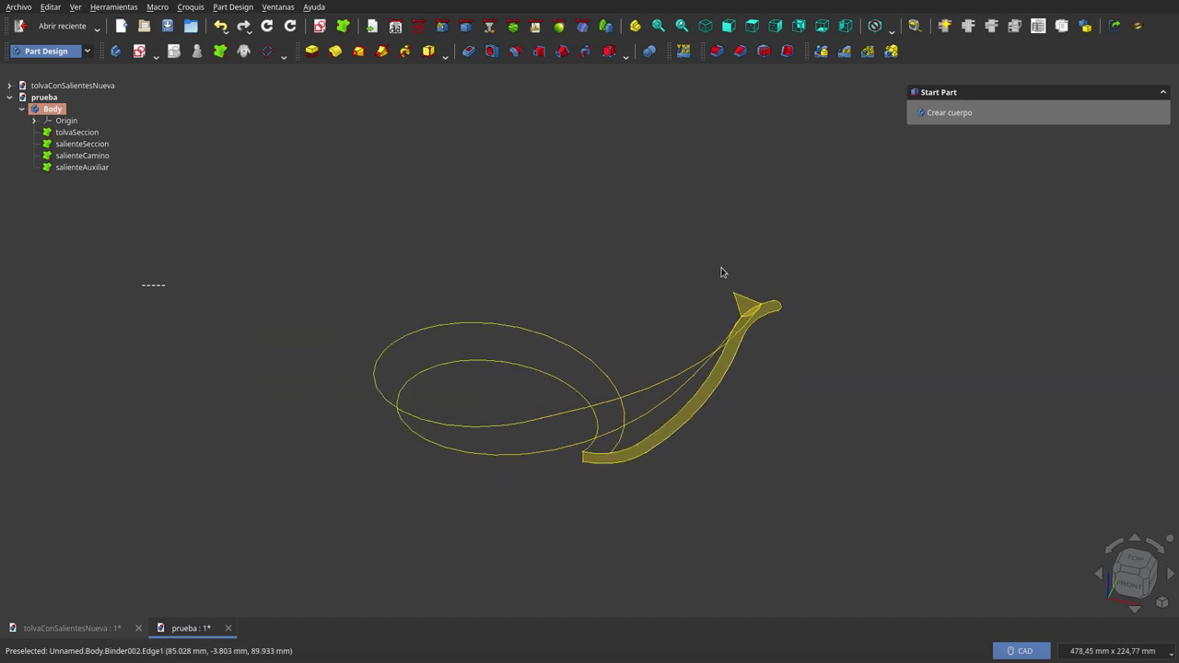
pyautogui.moveTo(671, 229)
pyautogui.mouseDown(button='middle')
pyautogui.moveTo(586, 238)
pyautogui.moveTo(676, 231)
pyautogui.moveTo(676, 264)
pyautogui.moveTo(631, 330)
pyautogui.moveTo(669, 242)
pyautogui.mouseUp(button='middle')
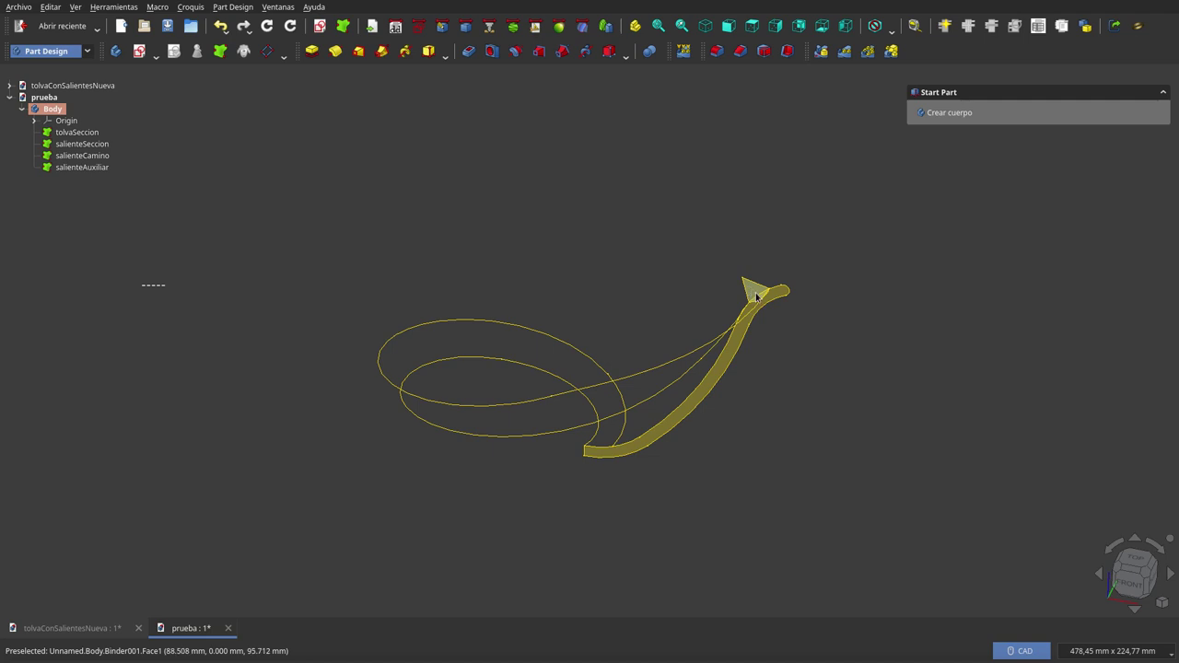
pyautogui.scroll(2, 756, 295)
pyautogui.scroll(2, 755, 295)
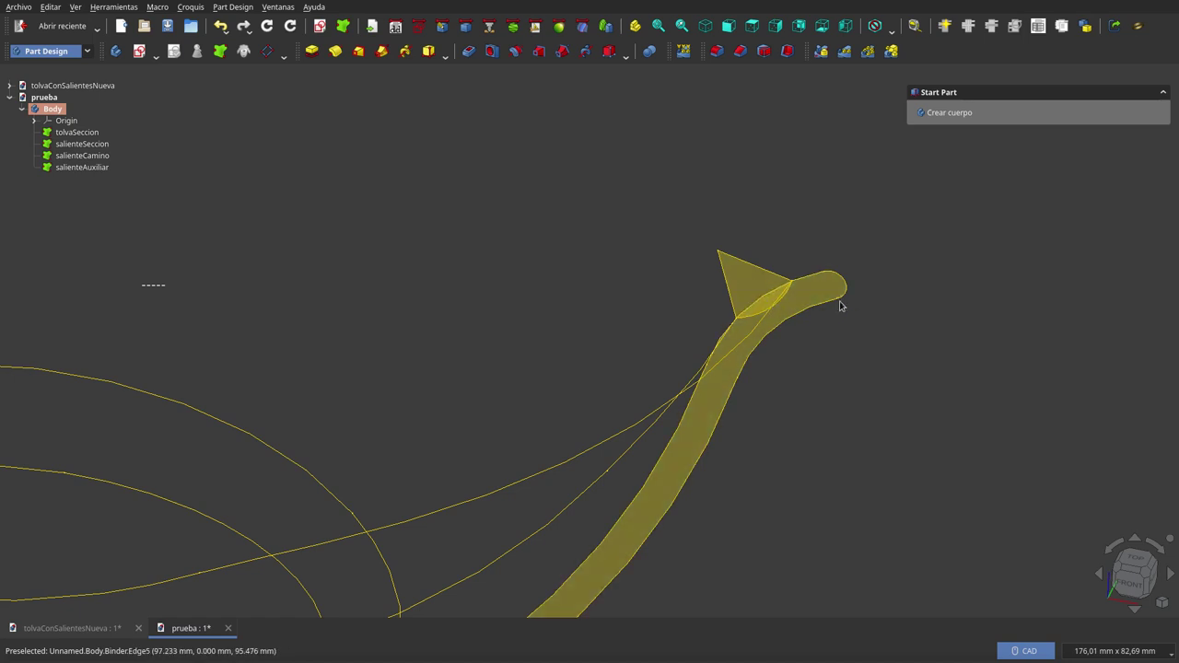
pyautogui.scroll(3, 760, 297)
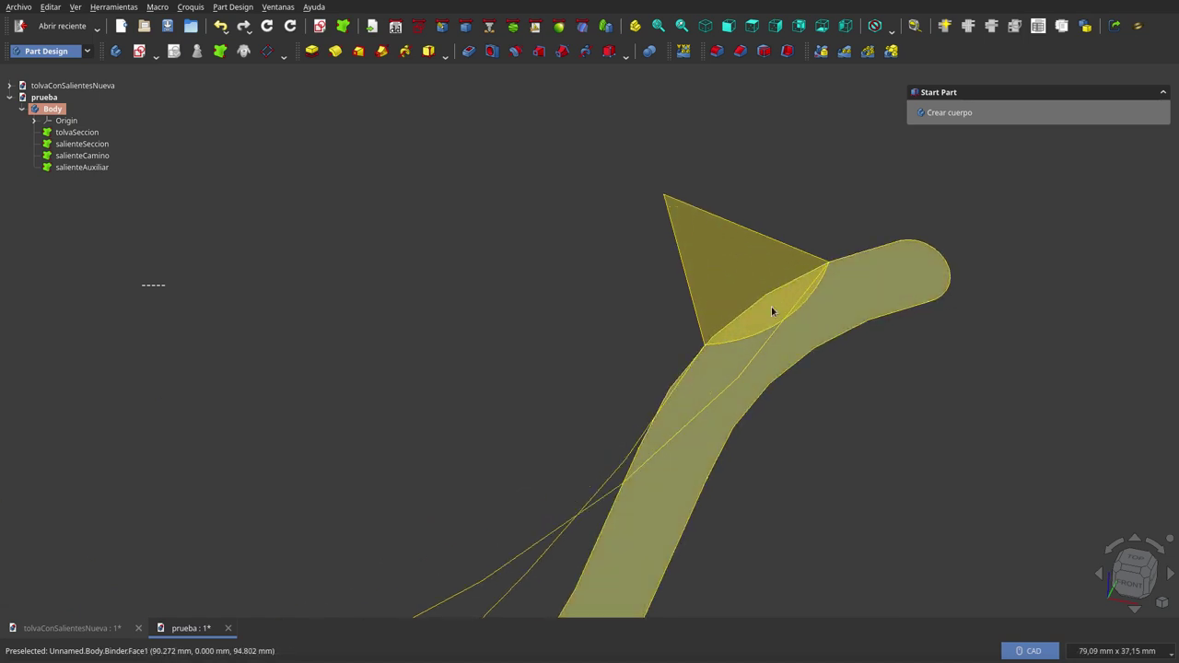
pyautogui.scroll(-3, 772, 312)
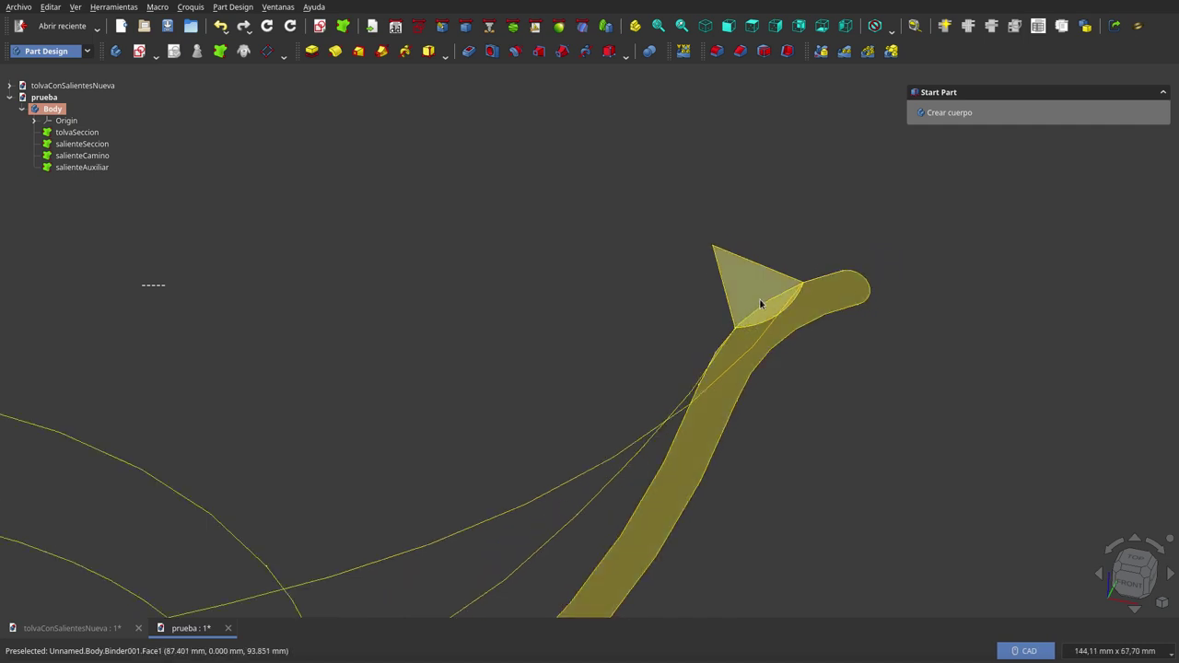
pyautogui.scroll(-4, 669, 218)
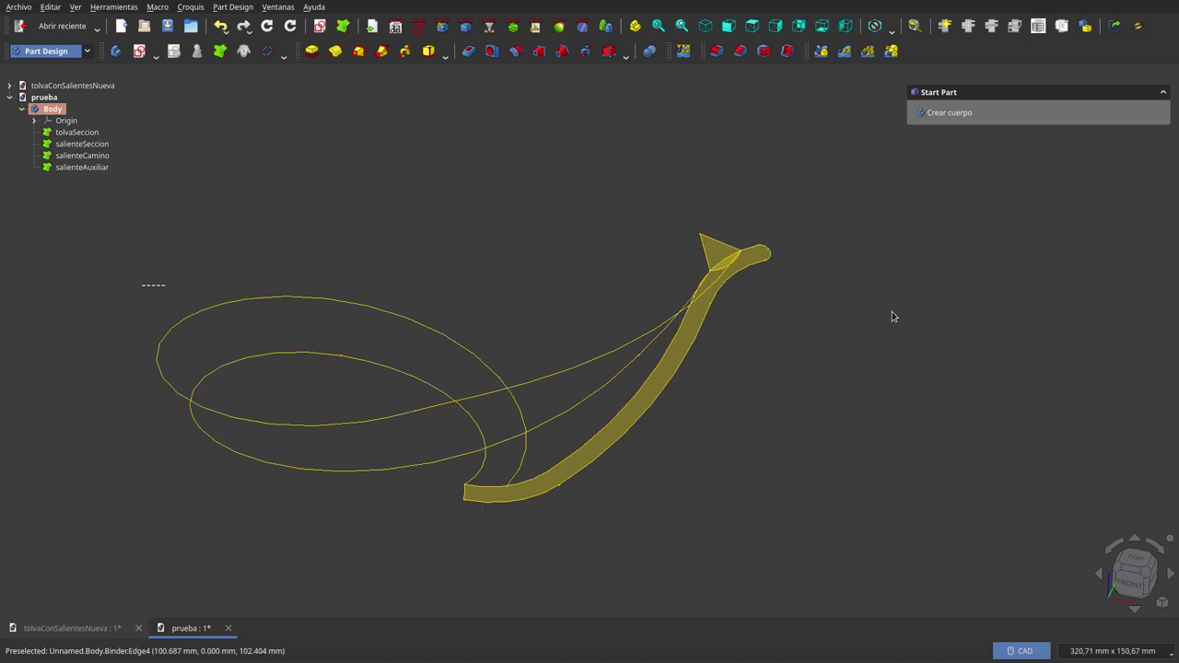
pyautogui.scroll(-2, 797, 367)
pyautogui.moveTo(610, 279)
pyautogui.mouseDown(button='middle')
pyautogui.moveTo(538, 276)
pyautogui.moveTo(647, 301)
pyautogui.mouseUp(button='middle')
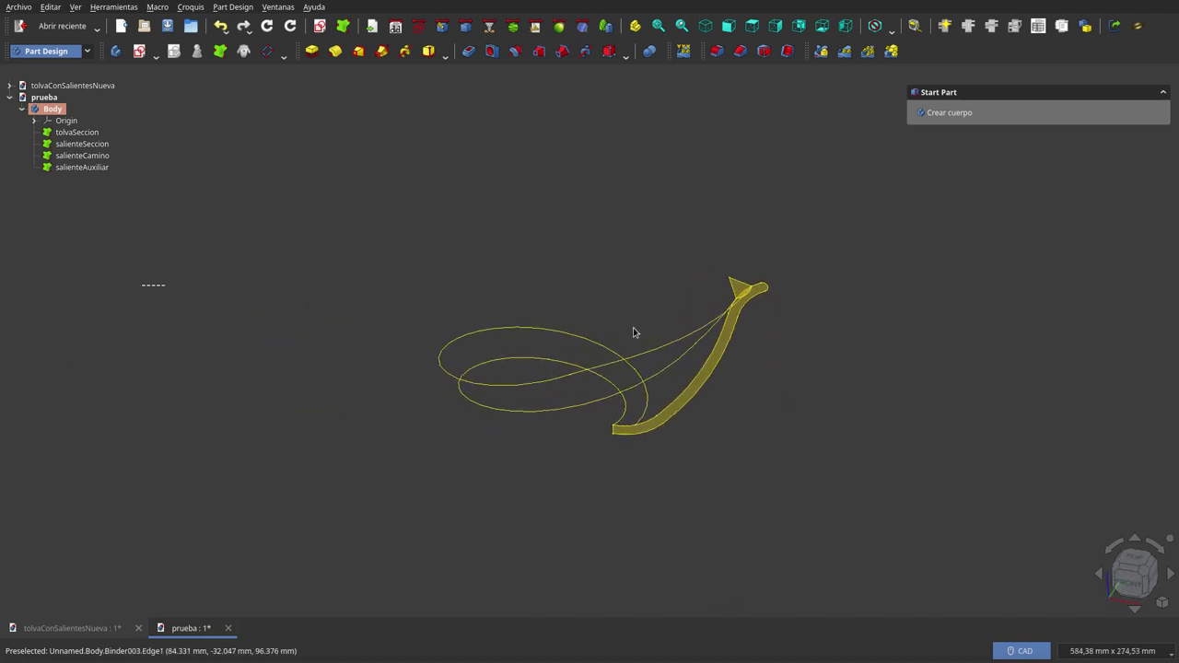
pyautogui.moveTo(690, 337)
pyautogui.mouseDown(button='middle')
pyautogui.moveTo(645, 310)
pyautogui.moveTo(673, 453)
pyautogui.mouseUp(button='middle')
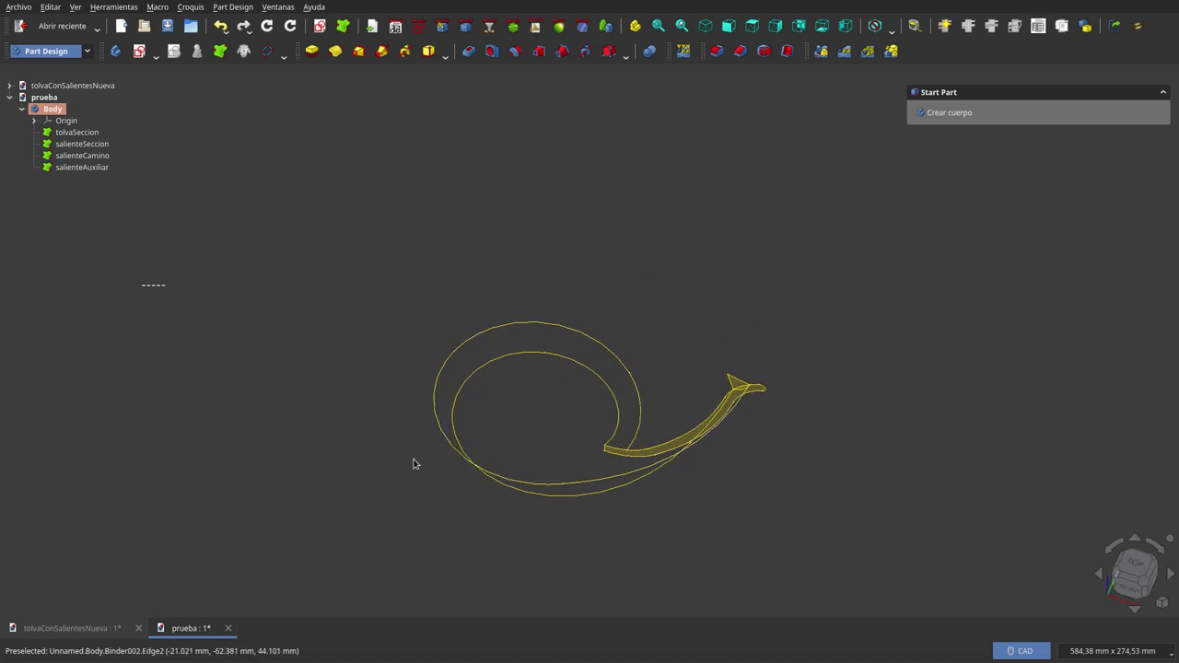
pyautogui.moveTo(587, 316)
pyautogui.mouseDown(button='middle')
pyautogui.moveTo(582, 344)
pyautogui.moveTo(469, 372)
pyautogui.moveTo(496, 390)
pyautogui.moveTo(593, 387)
pyautogui.moveTo(600, 360)
pyautogui.mouseUp(button='middle')
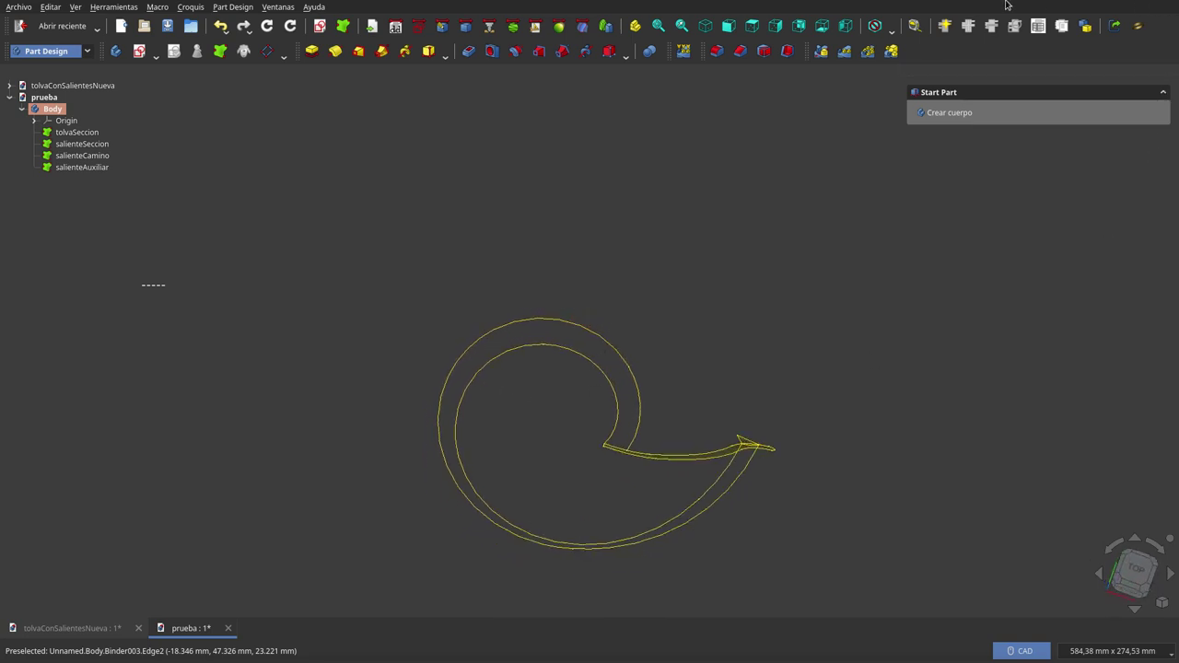
pyautogui.moveTo(643, 510)
pyautogui.mouseDown(button='middle')
pyautogui.moveTo(653, 443)
pyautogui.moveTo(627, 452)
pyautogui.moveTo(455, 431)
pyautogui.moveTo(507, 452)
pyautogui.moveTo(547, 497)
pyautogui.moveTo(584, 486)
pyautogui.moveTo(624, 393)
pyautogui.moveTo(611, 442)
pyautogui.moveTo(583, 449)
pyautogui.mouseUp(button='middle')
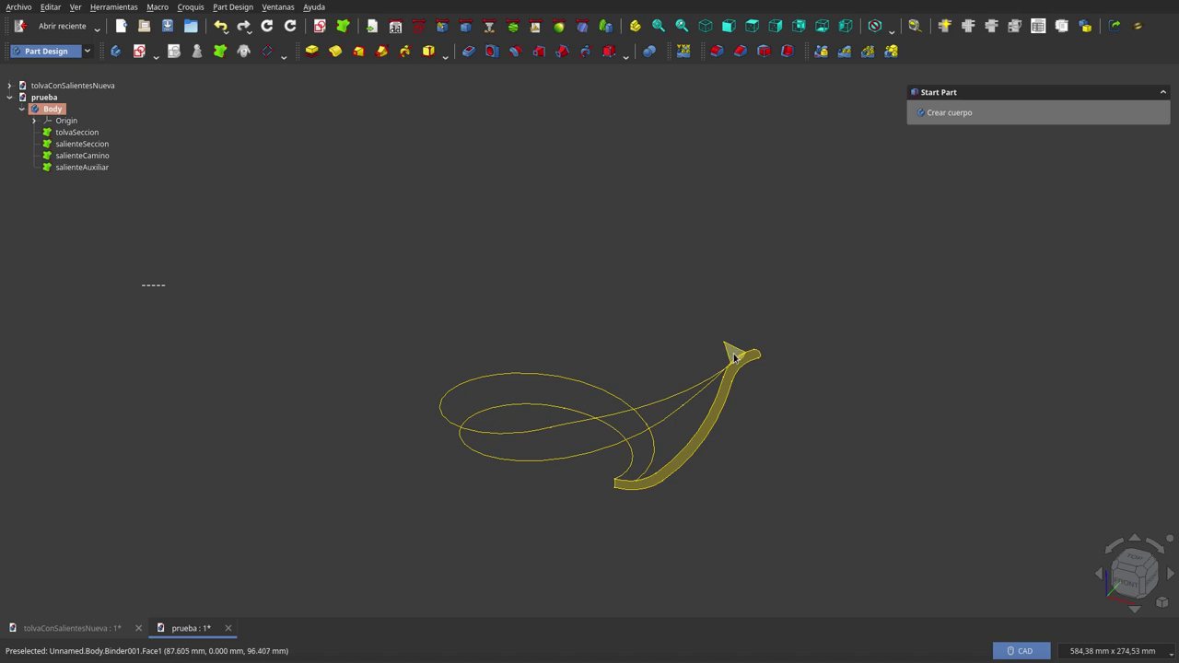
pyautogui.scroll(2, 734, 358)
pyautogui.scroll(2, 734, 358)
pyautogui.scroll(-3, 735, 358)
pyautogui.moveTo(735, 357); pyautogui.dragTo(734, 369, button='middle')
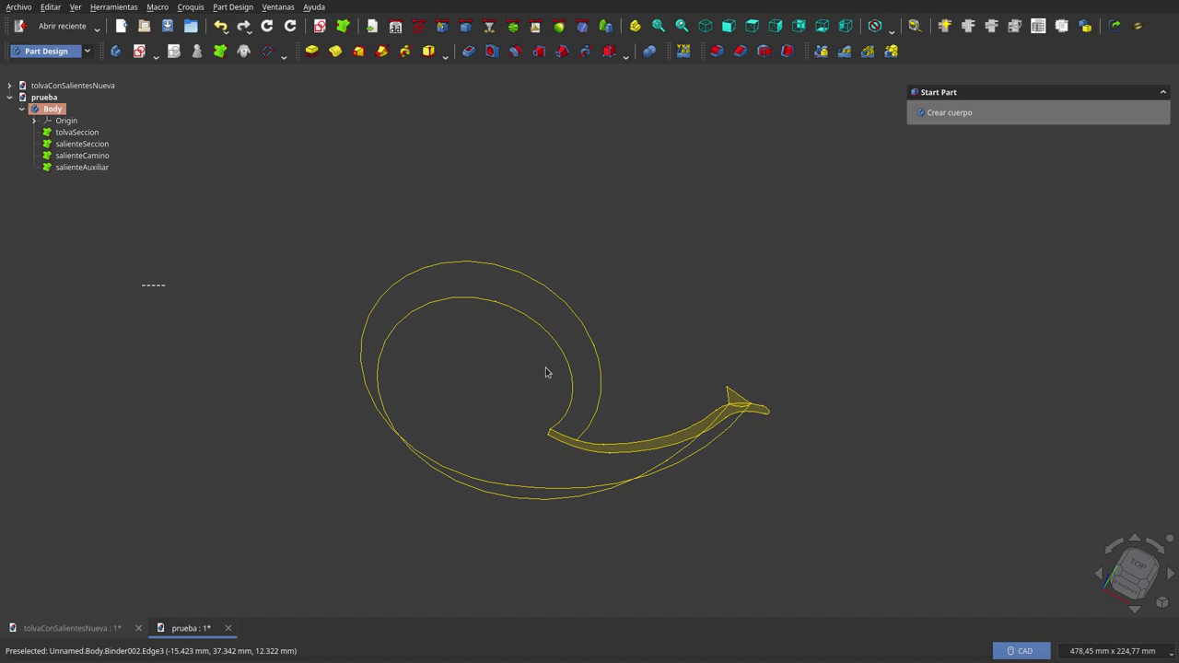
pyautogui.moveTo(692, 512)
pyautogui.mouseDown(button='middle')
pyautogui.moveTo(751, 452)
pyautogui.moveTo(728, 430)
pyautogui.moveTo(724, 448)
pyautogui.mouseUp(button='middle')
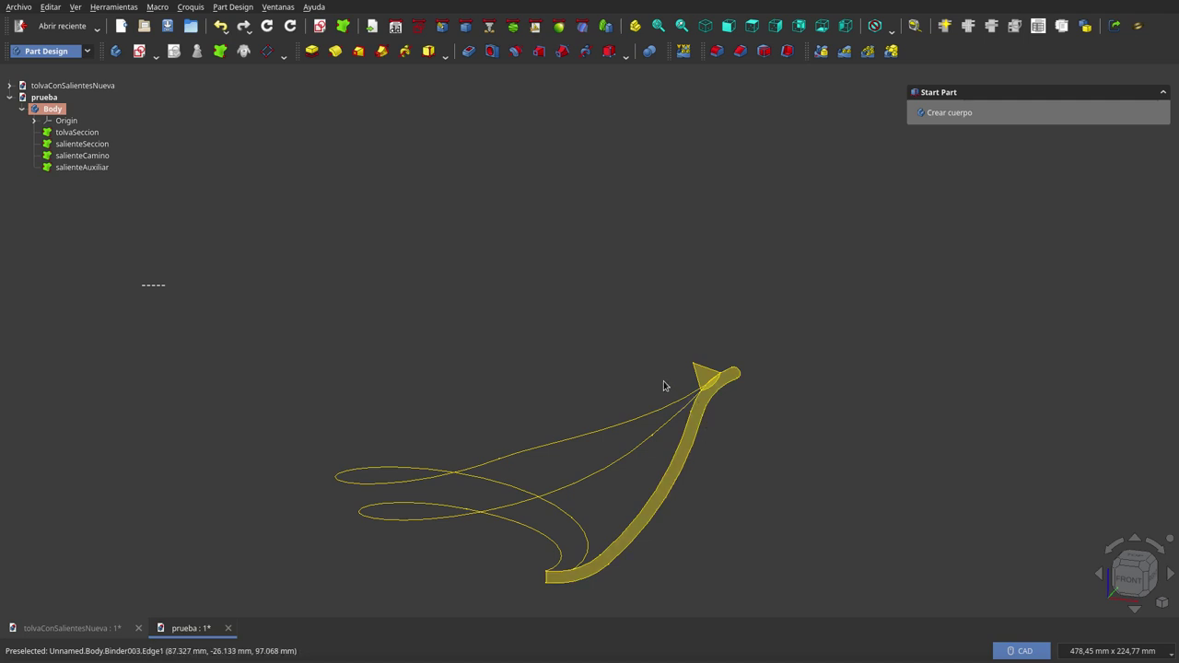
pyautogui.moveTo(666, 384)
pyautogui.mouseDown(button='middle')
pyautogui.moveTo(645, 340)
pyautogui.moveTo(678, 382)
pyautogui.mouseUp(button='middle')
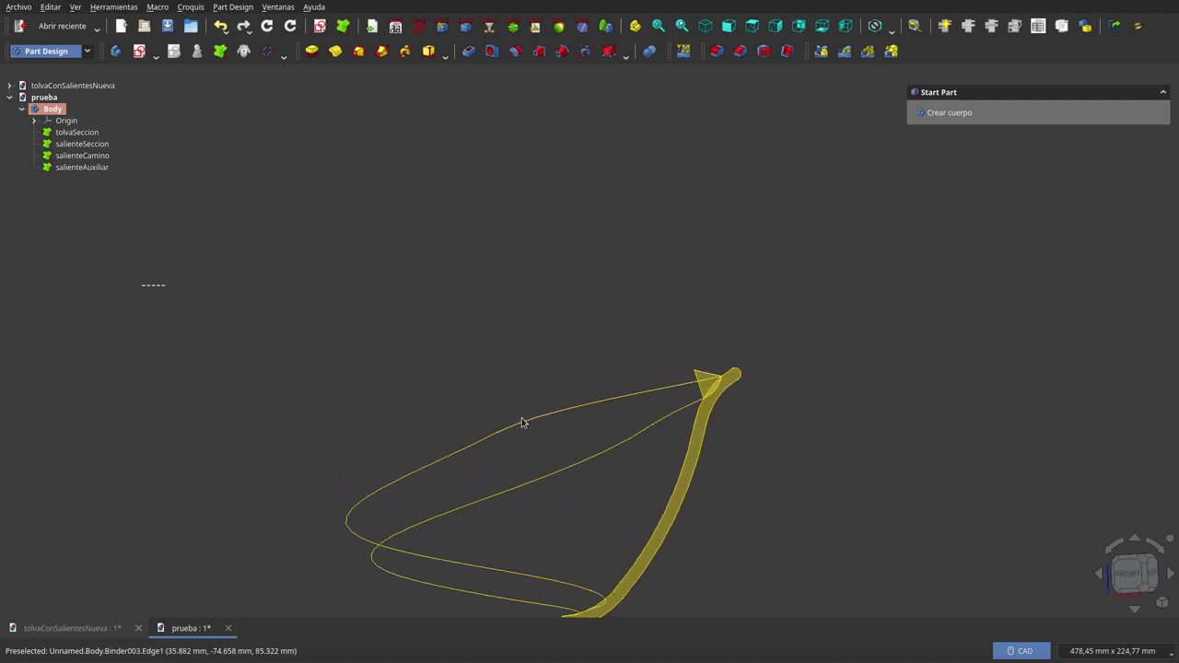
pyautogui.moveTo(529, 321); pyautogui.dragTo(581, 448, button='middle')
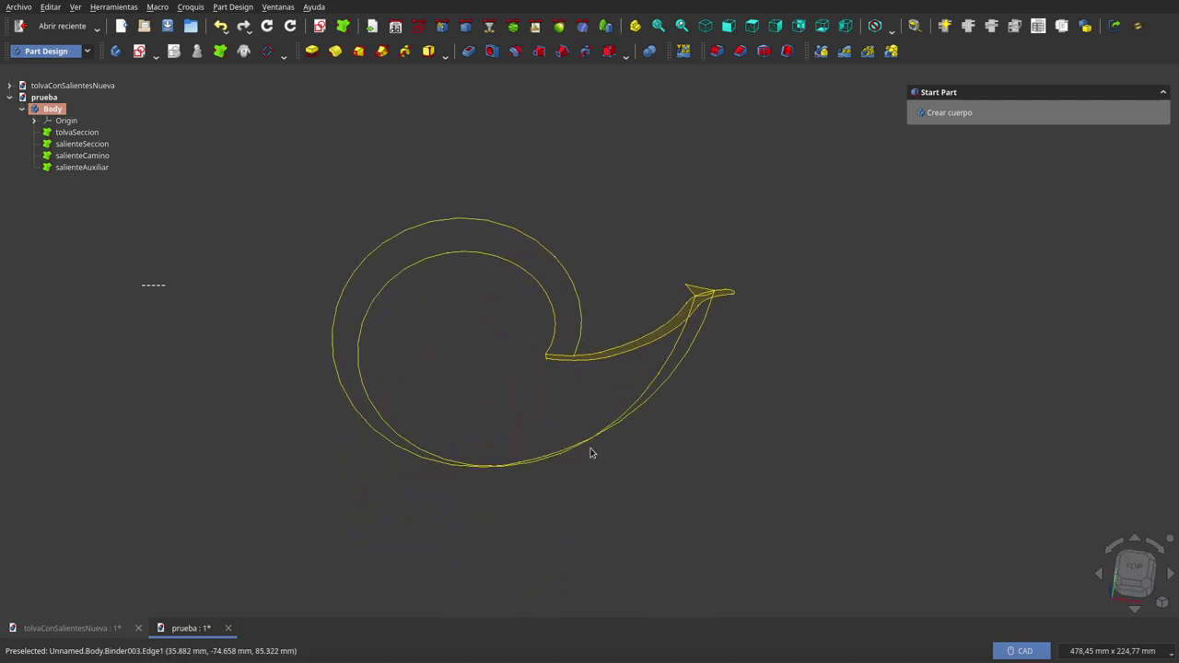
pyautogui.scroll(-3, 815, 505)
pyautogui.scroll(3, 780, 470)
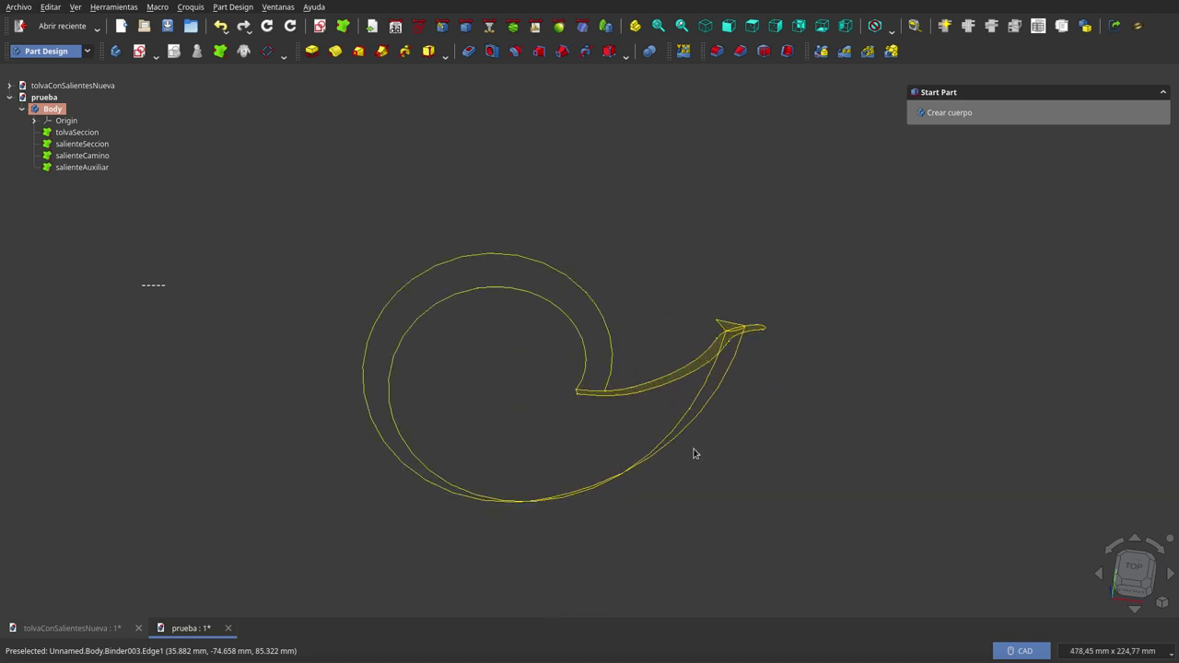
pyautogui.moveTo(692, 452)
pyautogui.mouseDown(button='middle')
pyautogui.moveTo(742, 419)
pyautogui.moveTo(757, 430)
pyautogui.mouseUp(button='middle')
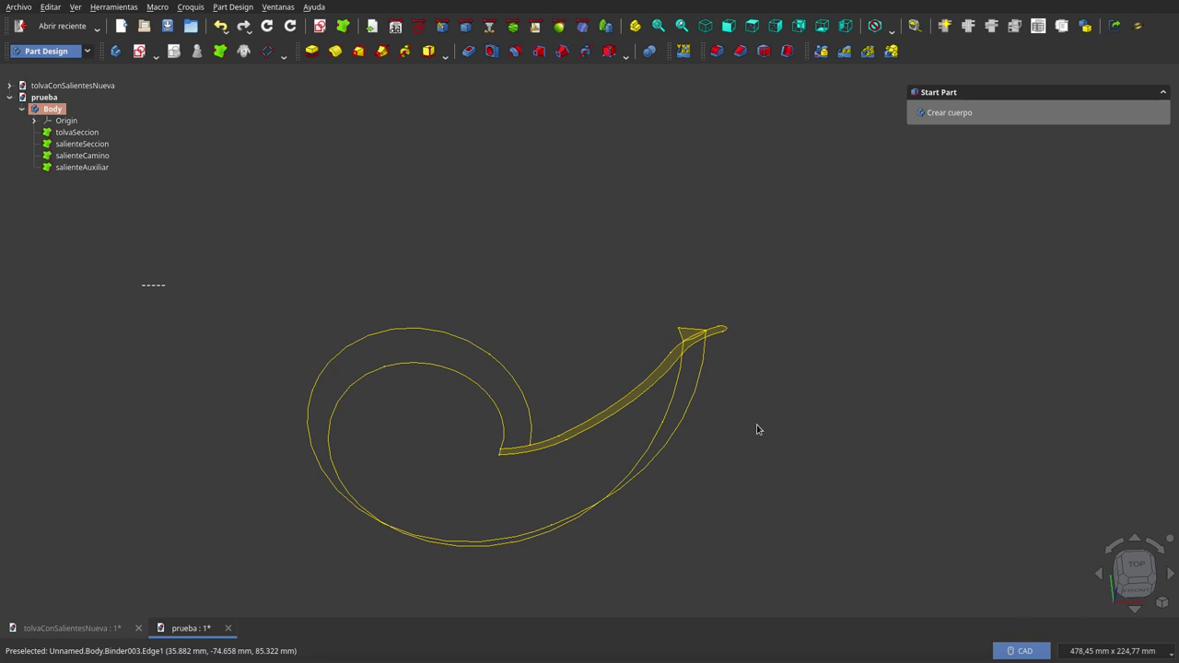
# - Revolve the tolvaSeccion face a reversed 360° about the Z axis into the hopper bowl
pyautogui.click(652, 385)
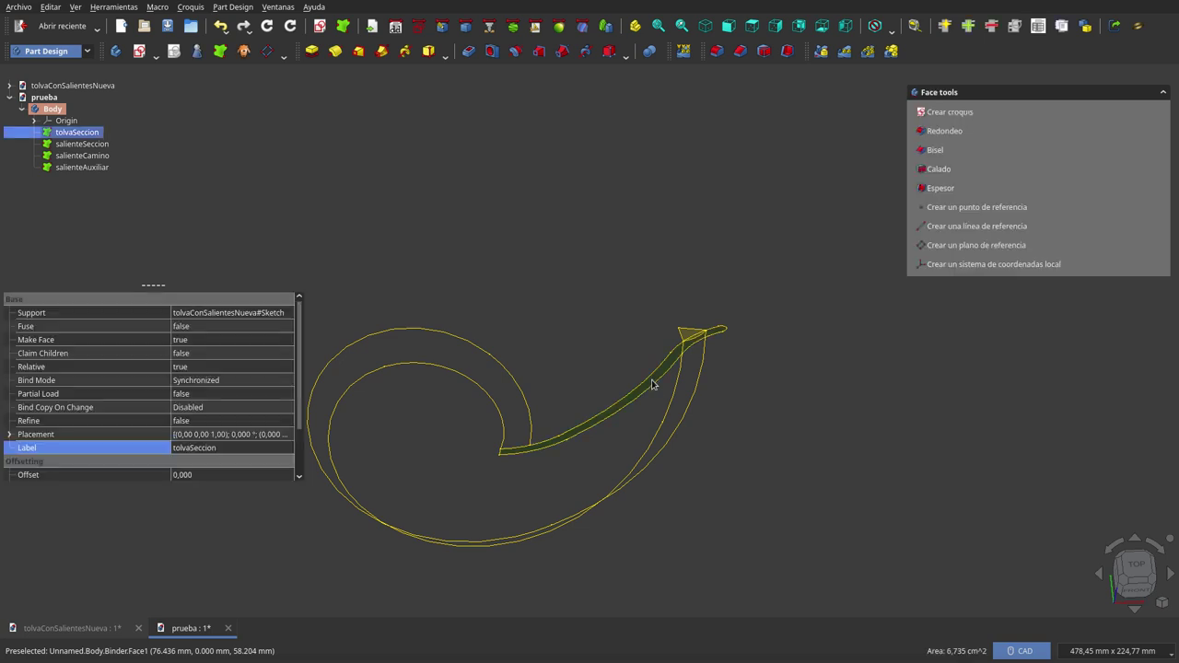
pyautogui.click(333, 52)
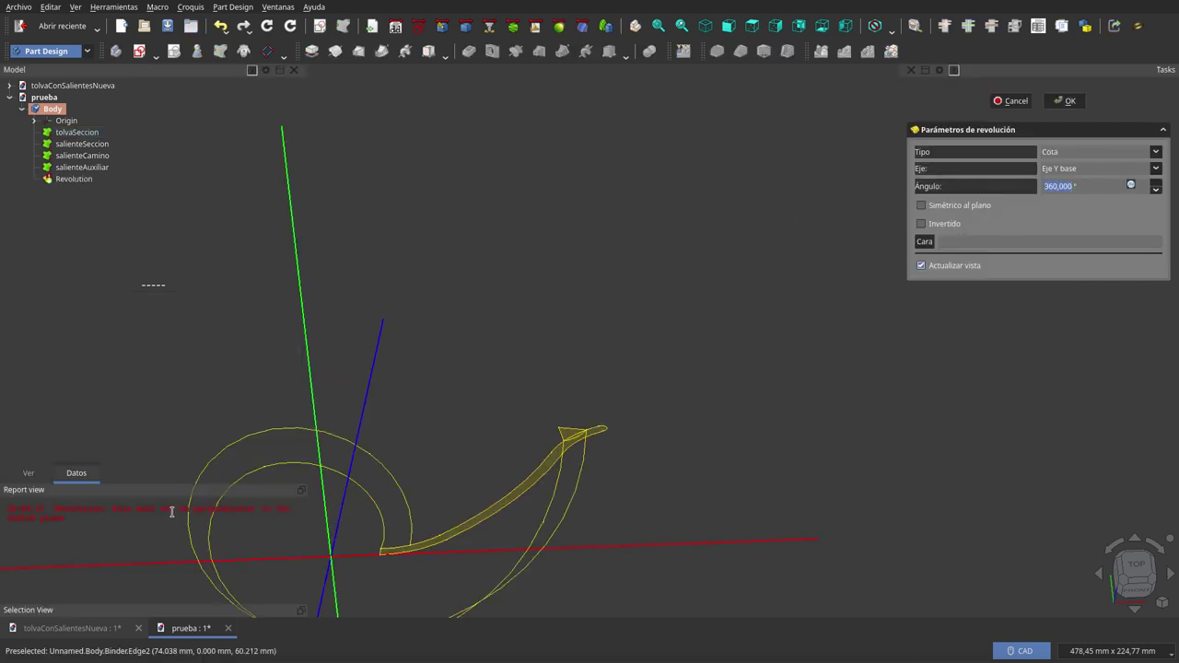
pyautogui.click(1080, 174)
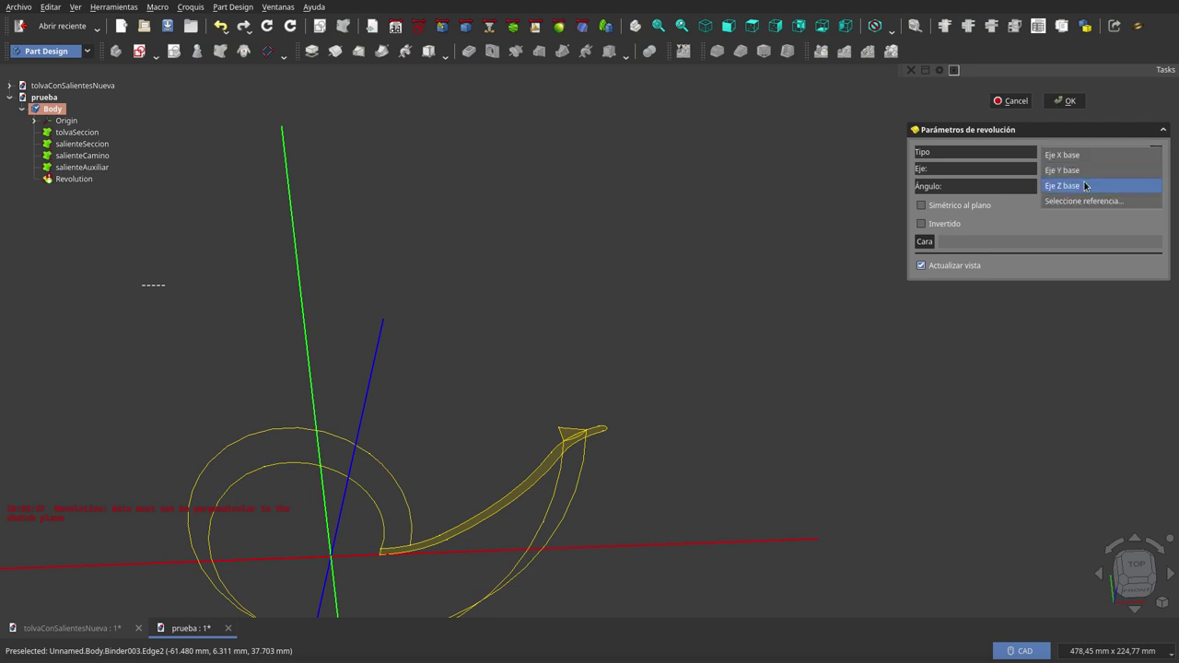
pyautogui.click(1084, 186)
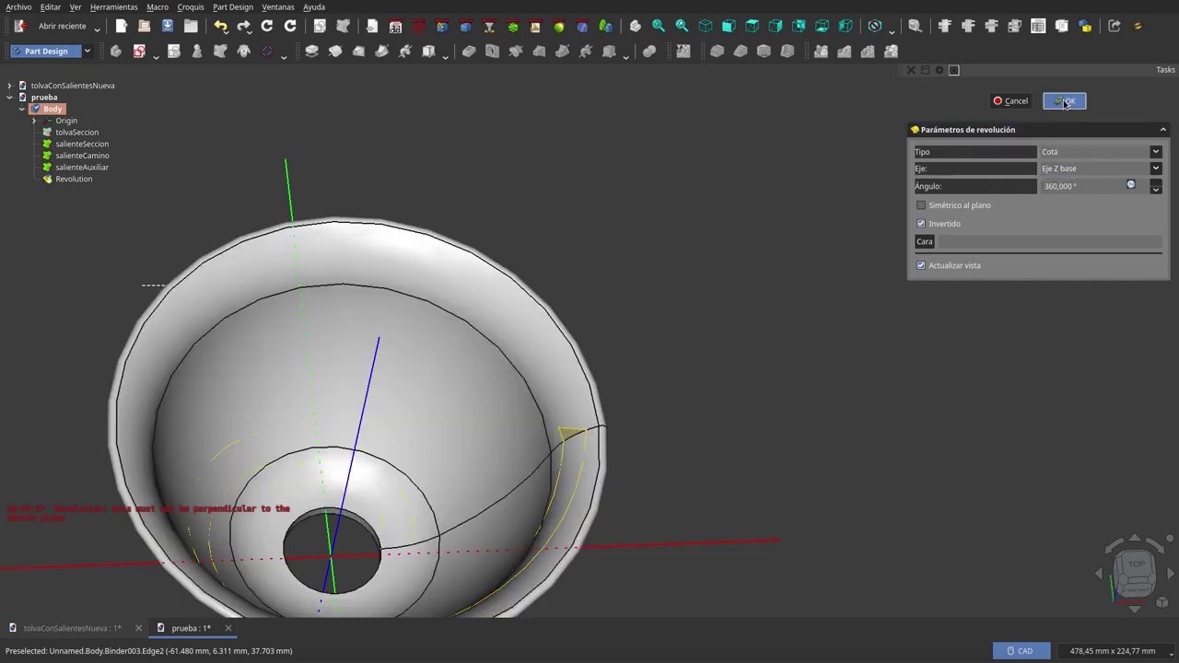
pyautogui.click(1065, 102)
pyautogui.scroll(-3, 608, 261)
pyautogui.moveTo(624, 242)
pyautogui.mouseDown(button='middle')
pyautogui.moveTo(508, 395)
pyautogui.moveTo(608, 185)
pyautogui.mouseUp(button='middle')
pyautogui.scroll(-2, 674, 266)
# - Hide the Revolution bowl to reveal the binder curves inside it
pyautogui.scroll(2, 570, 228)
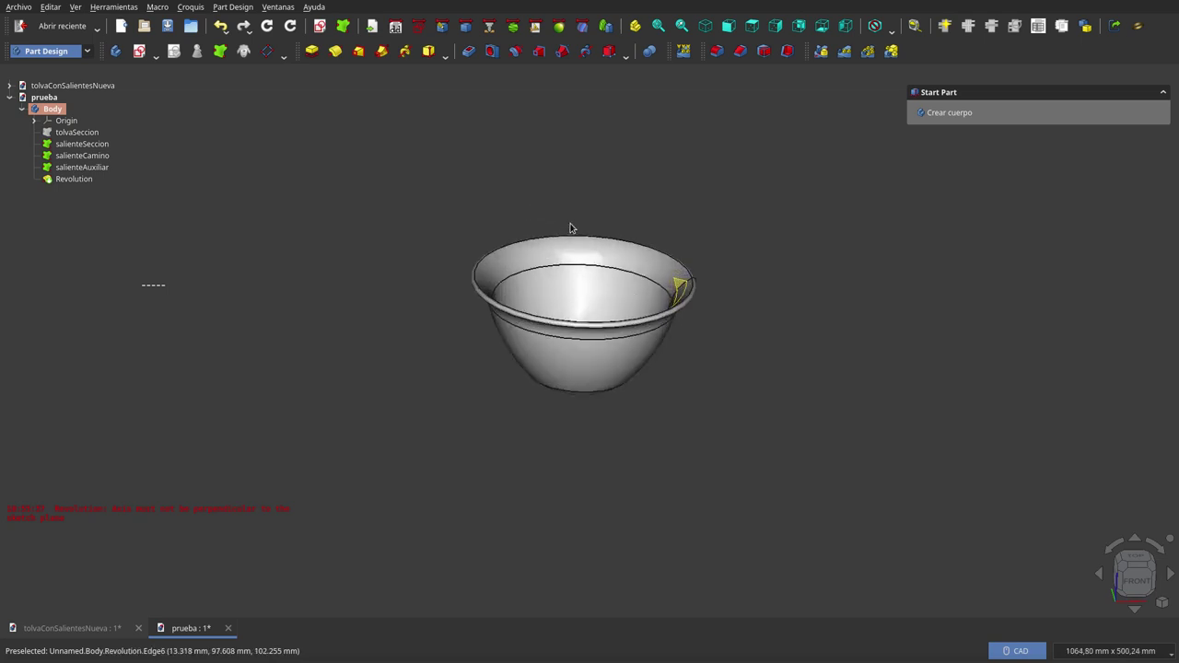
pyautogui.moveTo(571, 227)
pyautogui.mouseDown(button='middle')
pyautogui.moveTo(755, 309)
pyautogui.moveTo(692, 250)
pyautogui.mouseUp(button='middle')
pyautogui.click(86, 180)
pyautogui.press('space')
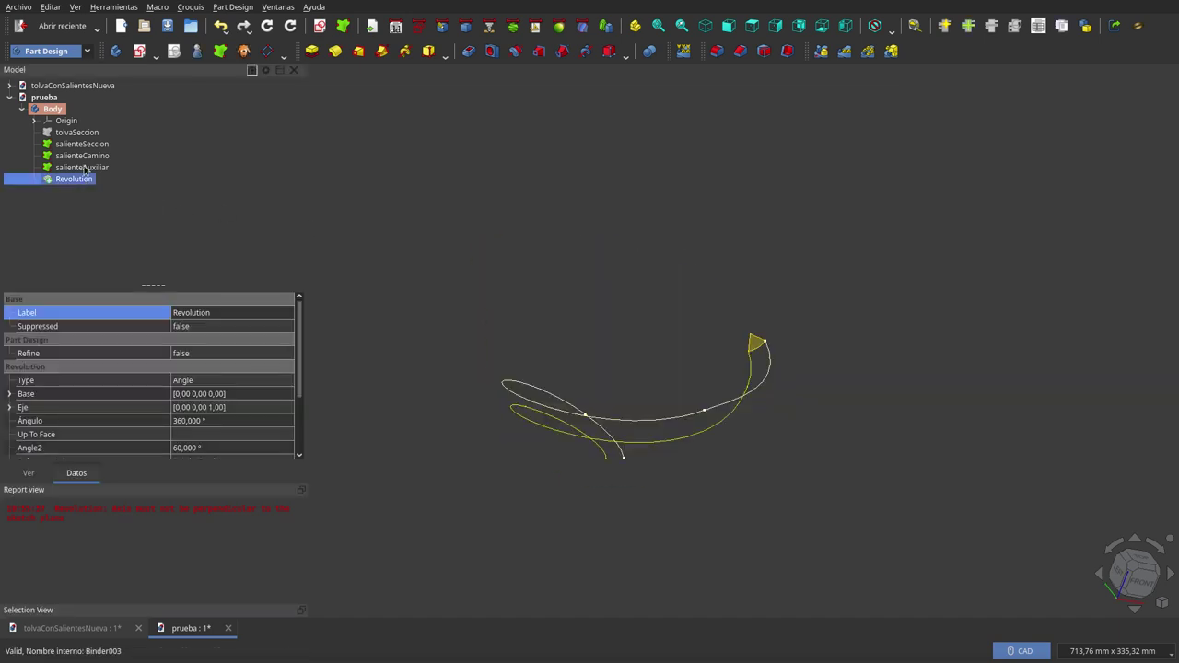
pyautogui.moveTo(682, 303); pyautogui.dragTo(597, 328, button='middle')
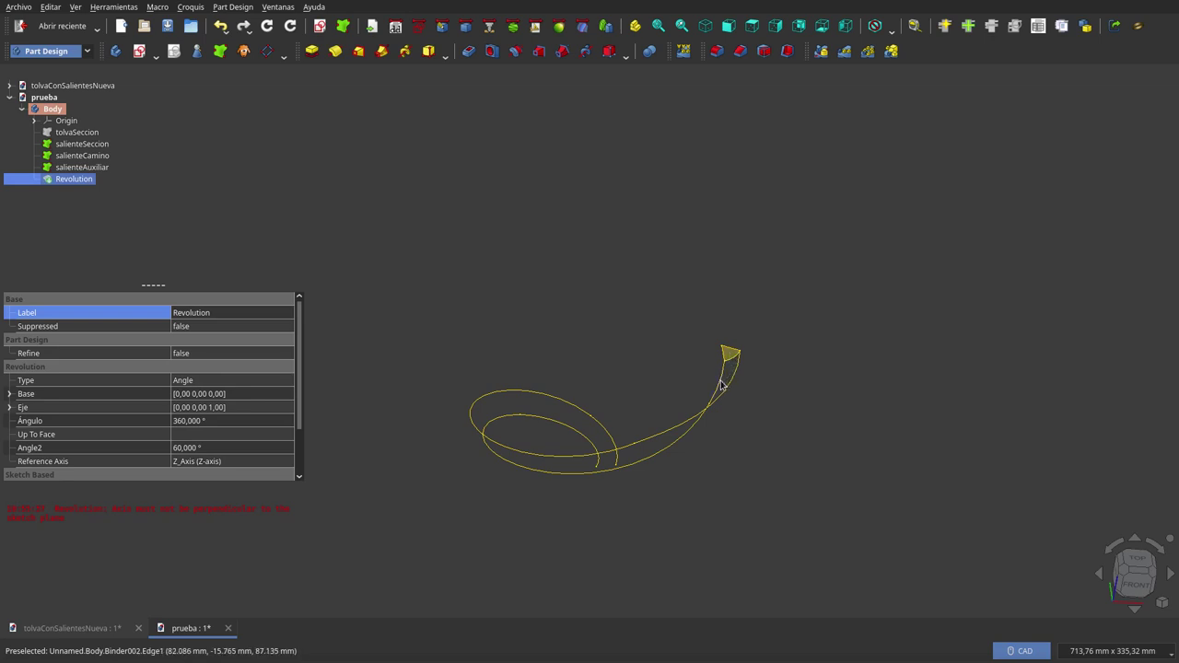
pyautogui.scroll(5, 731, 364)
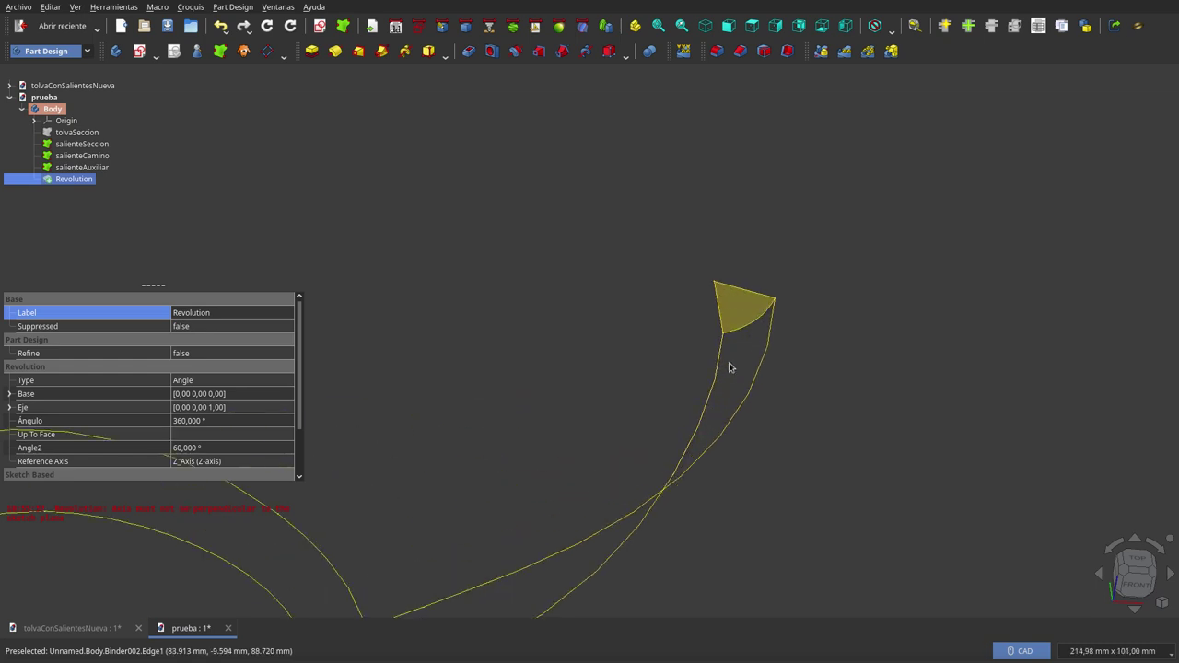
# - Select the salienteSeccion ledge profile face together with the salienteCamino spiral path
pyautogui.click(737, 314)
pyautogui.scroll(-3, 757, 259)
pyautogui.scroll(-2, 757, 259)
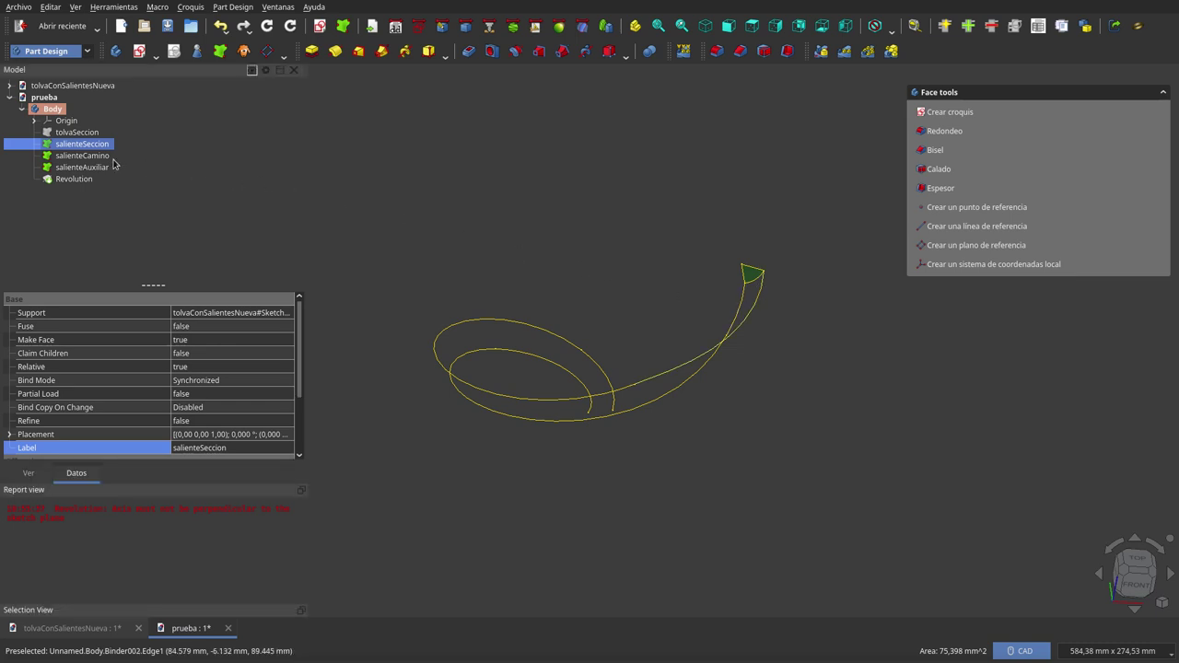
pyautogui.moveTo(82, 156)
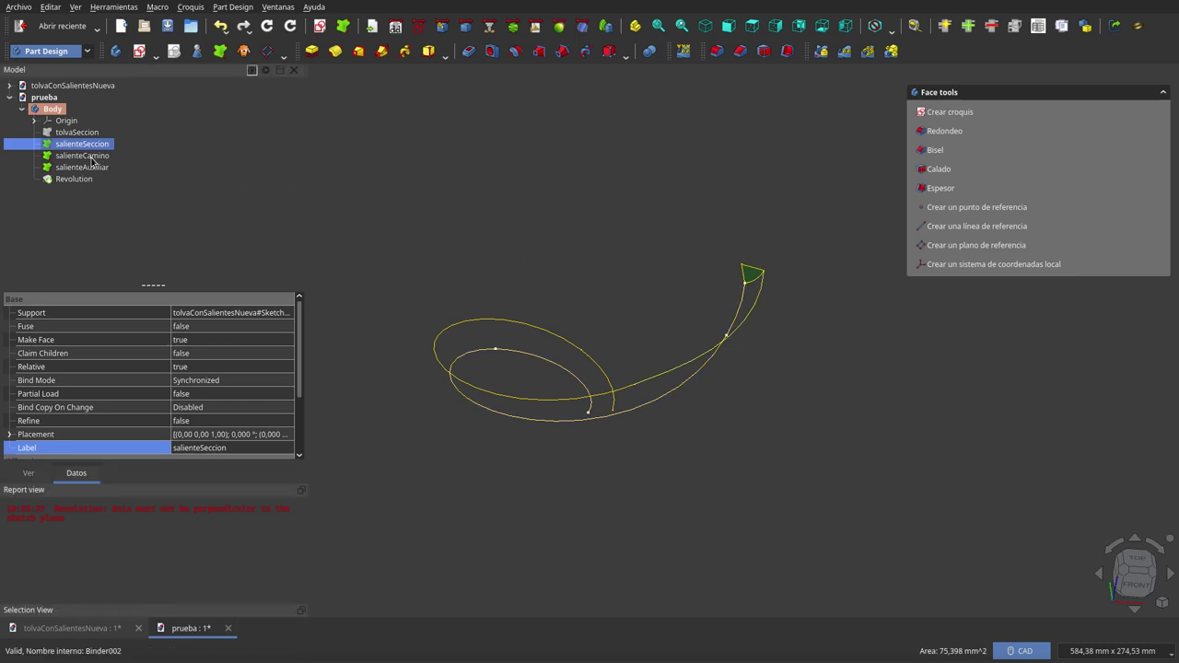
pyautogui.keyDown('ctrl'); pyautogui.click(92, 156); pyautogui.keyUp('ctrl')
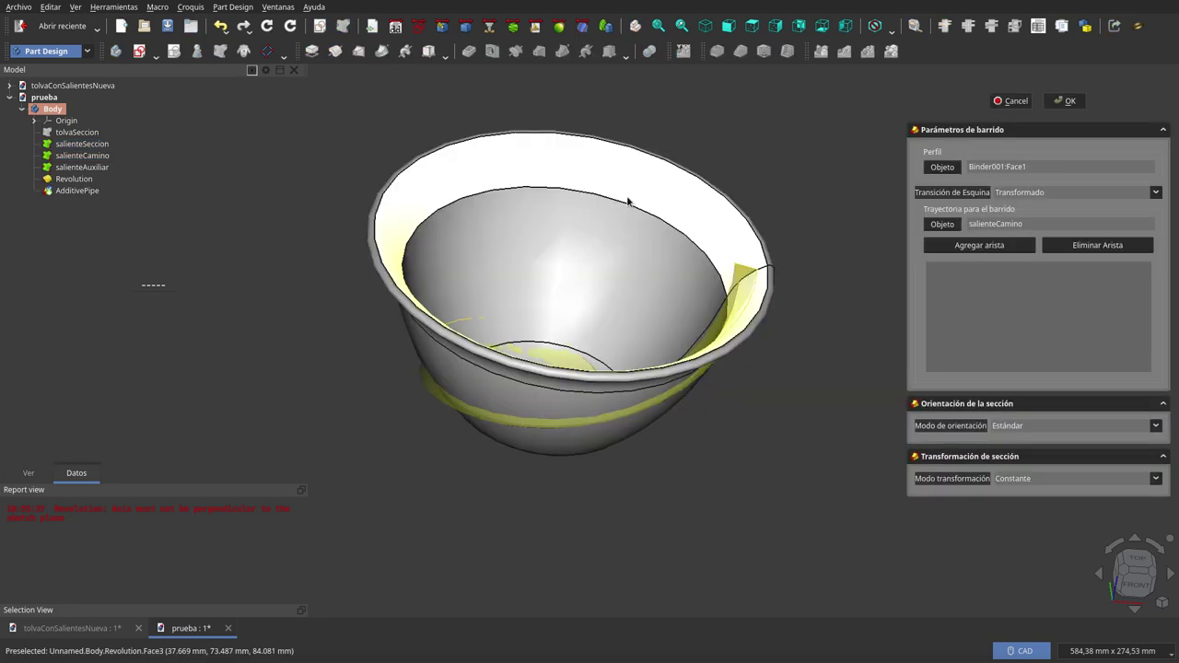
# - Hide the Revolution bowl so only the Additive Pipe's swept spiral ribbon shows
pyautogui.moveTo(803, 265)
pyautogui.mouseDown(button='middle')
pyautogui.moveTo(745, 300)
pyautogui.moveTo(780, 318)
pyautogui.mouseUp(button='middle')
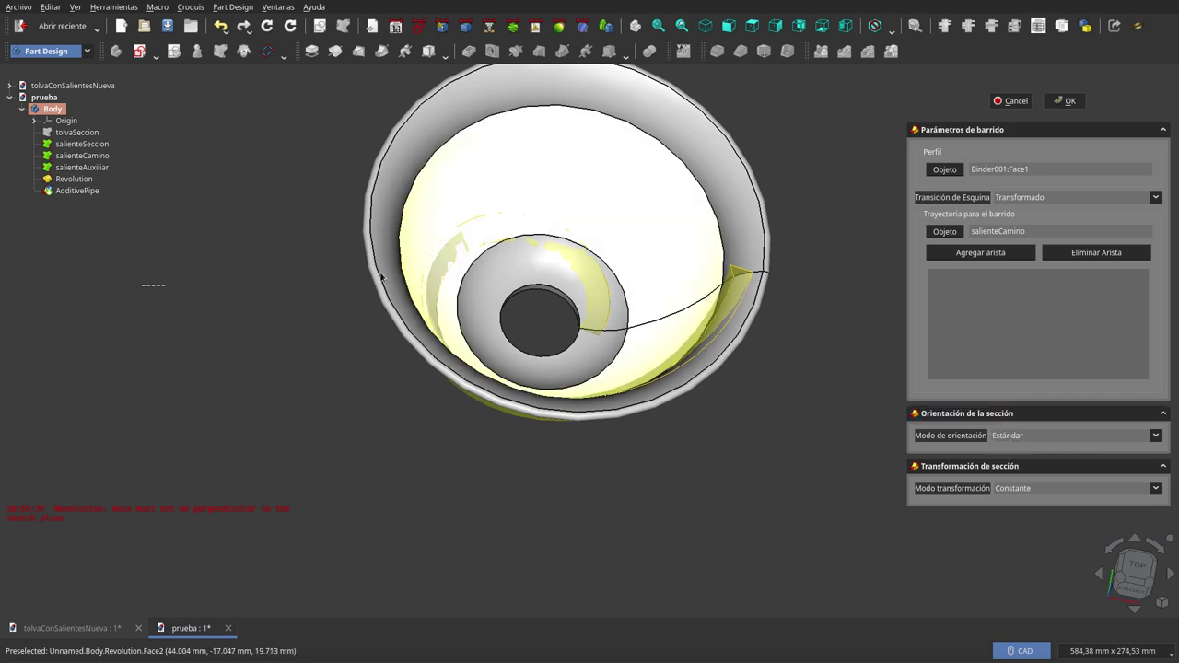
pyautogui.click(80, 180)
pyautogui.press('space')
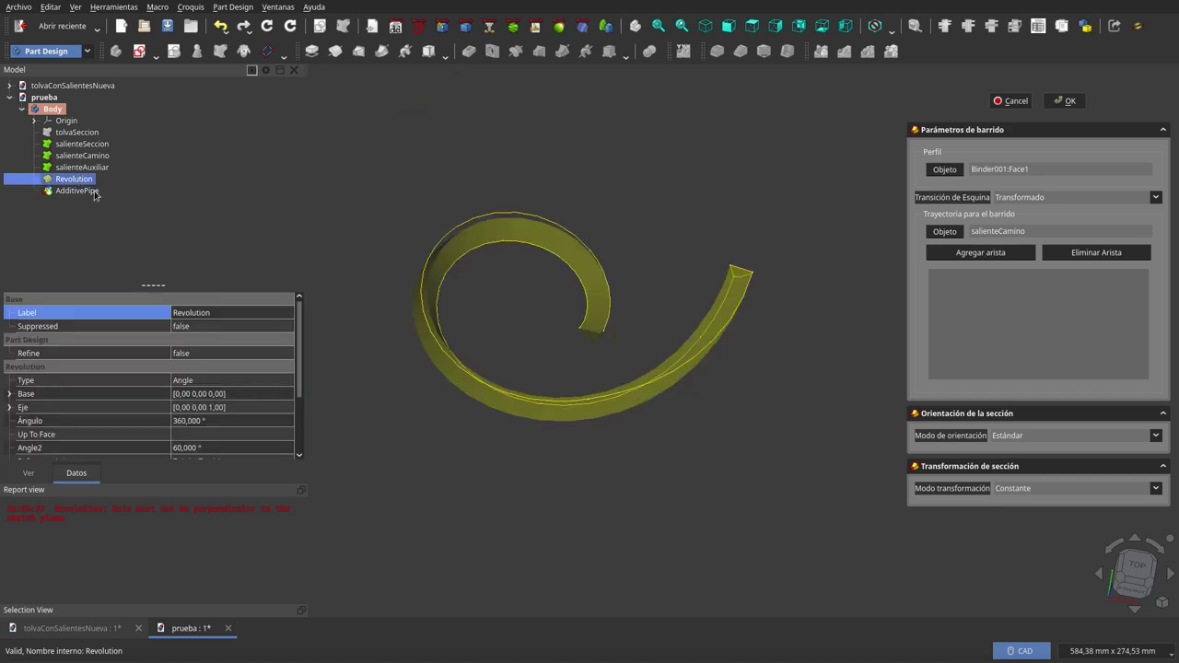
pyautogui.moveTo(590, 439)
pyautogui.mouseDown(button='middle')
pyautogui.moveTo(465, 369)
pyautogui.moveTo(500, 316)
pyautogui.moveTo(556, 345)
pyautogui.moveTo(578, 402)
pyautogui.mouseUp(button='middle')
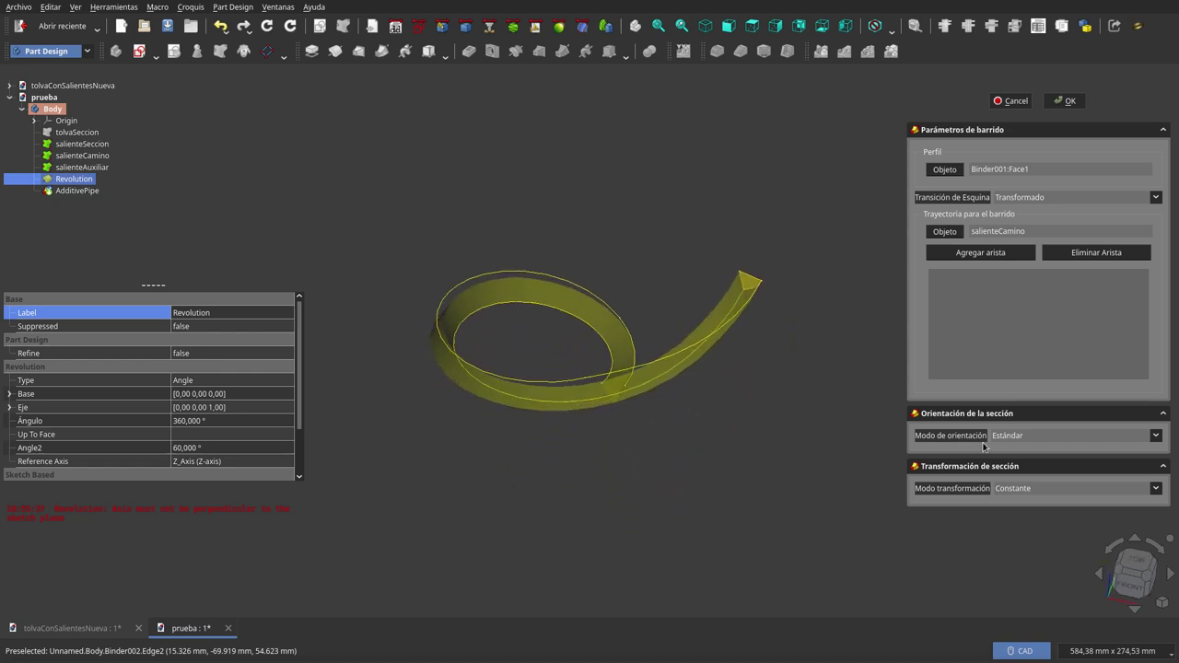
pyautogui.click(1020, 444)
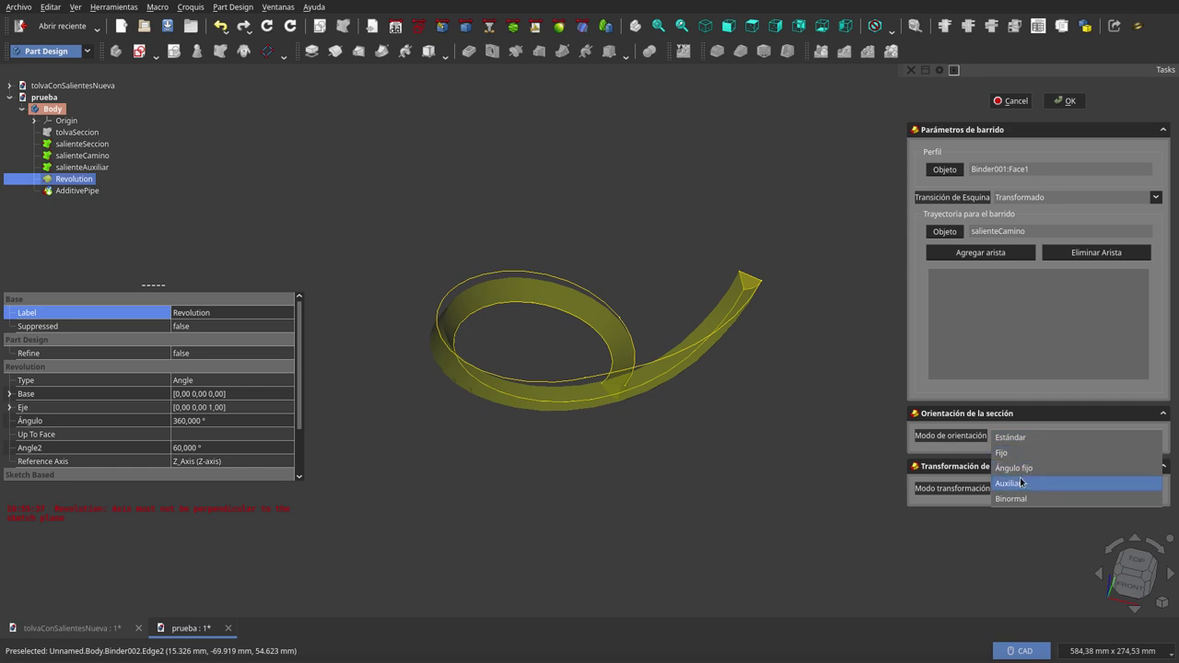
# - Orient the sweep section in Auxiliar mode, using salienteAuxiliar as the auxiliary profile
pyautogui.click(1021, 482)
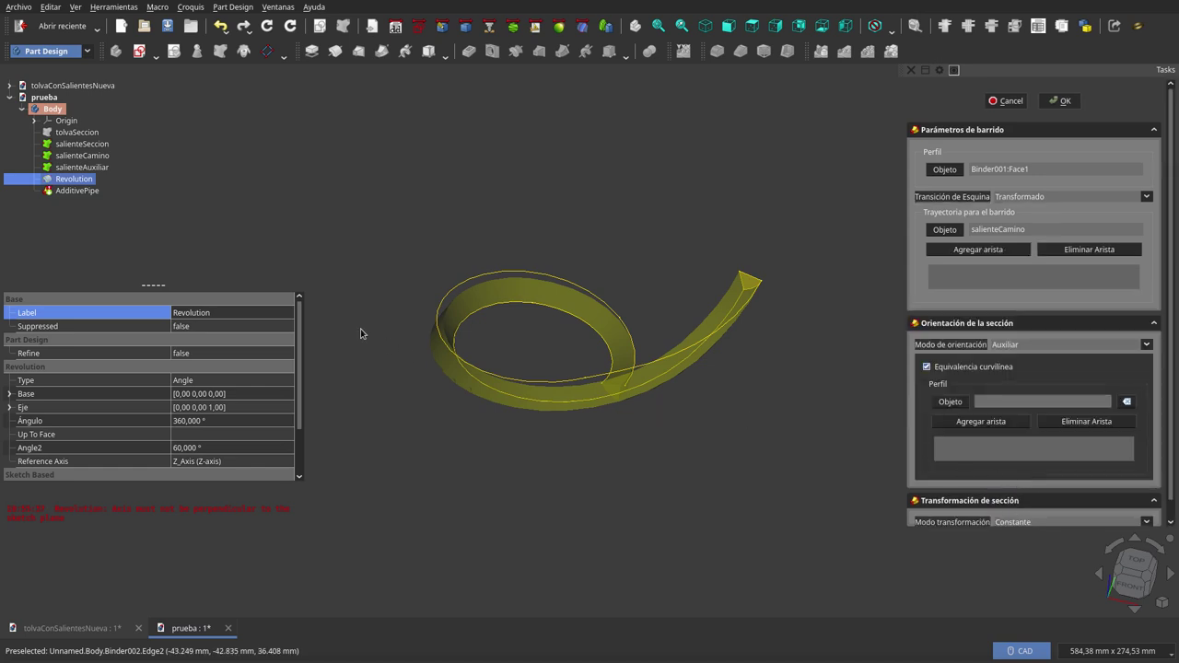
pyautogui.click(97, 167)
pyautogui.click(617, 257)
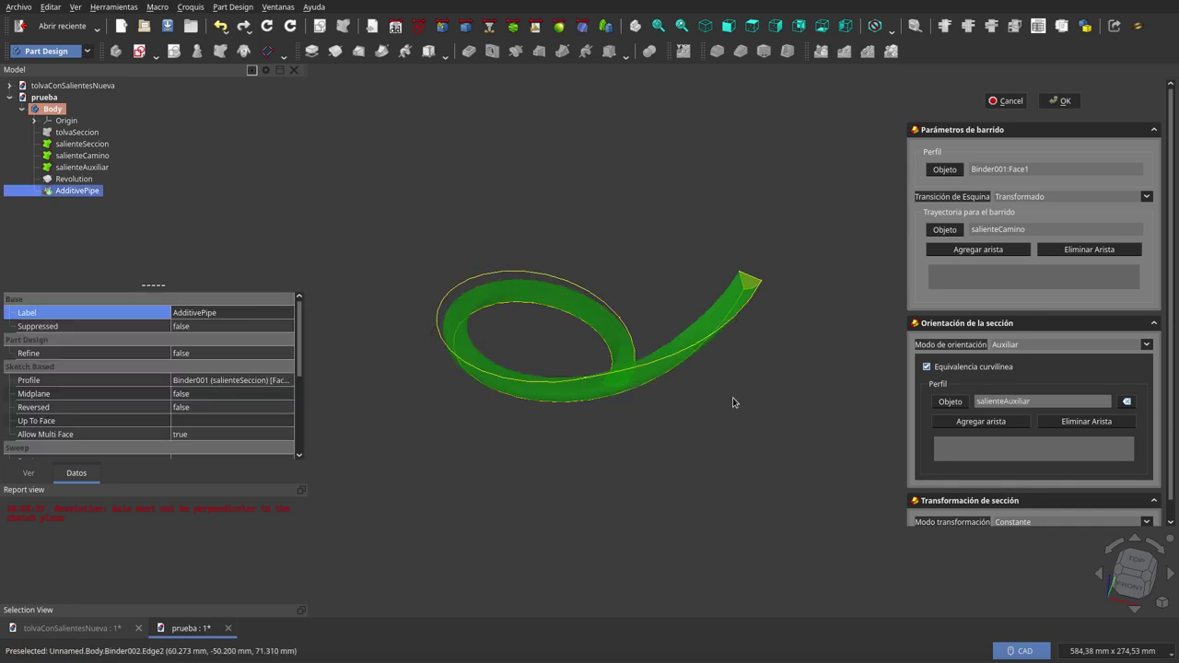
pyautogui.moveTo(734, 403)
pyautogui.mouseDown(button='middle')
pyautogui.moveTo(632, 448)
pyautogui.moveTo(600, 487)
pyautogui.moveTo(559, 469)
pyautogui.moveTo(637, 410)
pyautogui.moveTo(785, 359)
pyautogui.moveTo(727, 330)
pyautogui.mouseUp(button='middle')
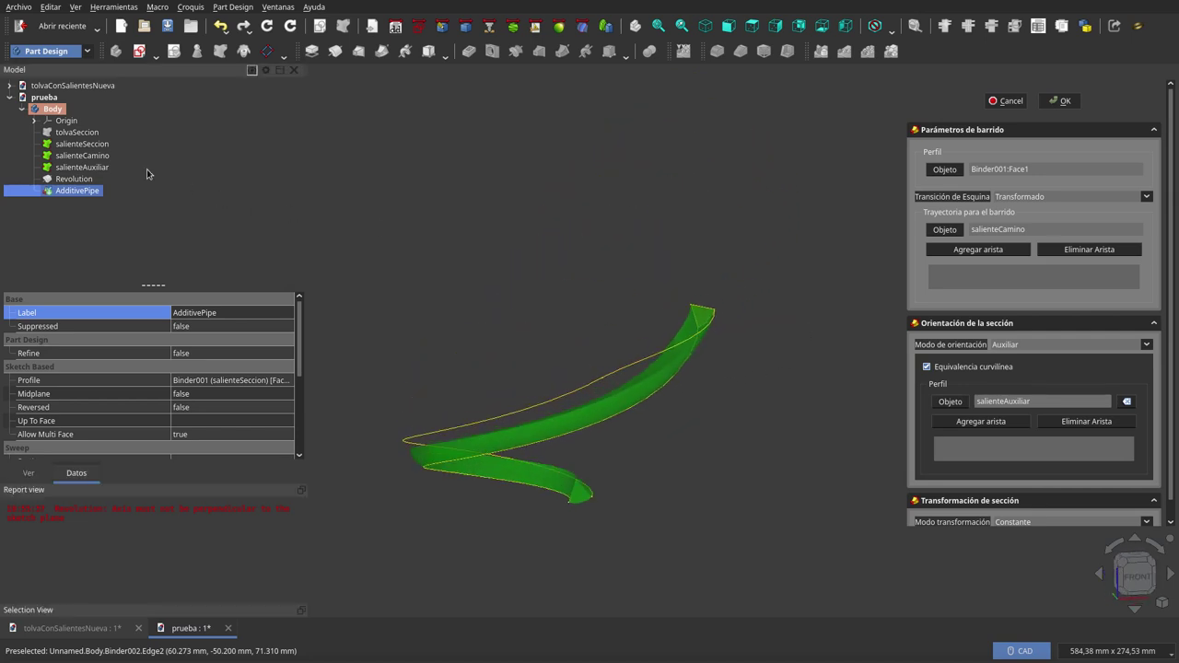
pyautogui.click(89, 145)
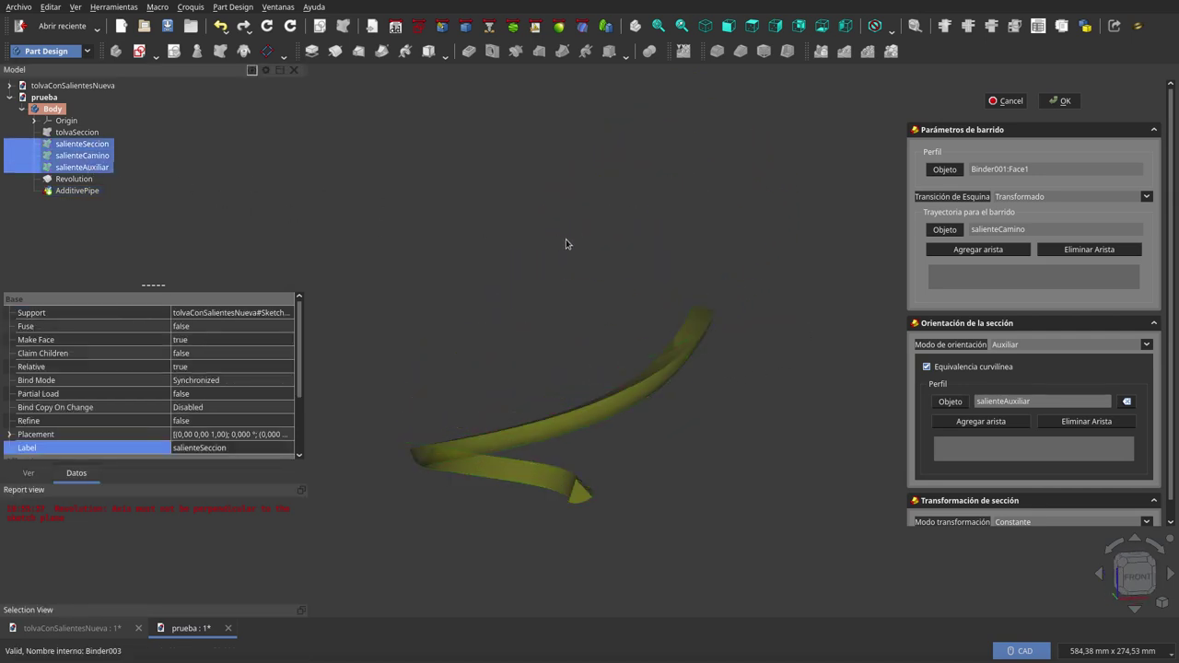
pyautogui.moveTo(631, 267)
pyautogui.mouseDown(button='middle')
pyautogui.moveTo(608, 390)
pyautogui.moveTo(485, 374)
pyautogui.moveTo(453, 348)
pyautogui.moveTo(508, 324)
pyautogui.moveTo(618, 339)
pyautogui.mouseUp(button='middle')
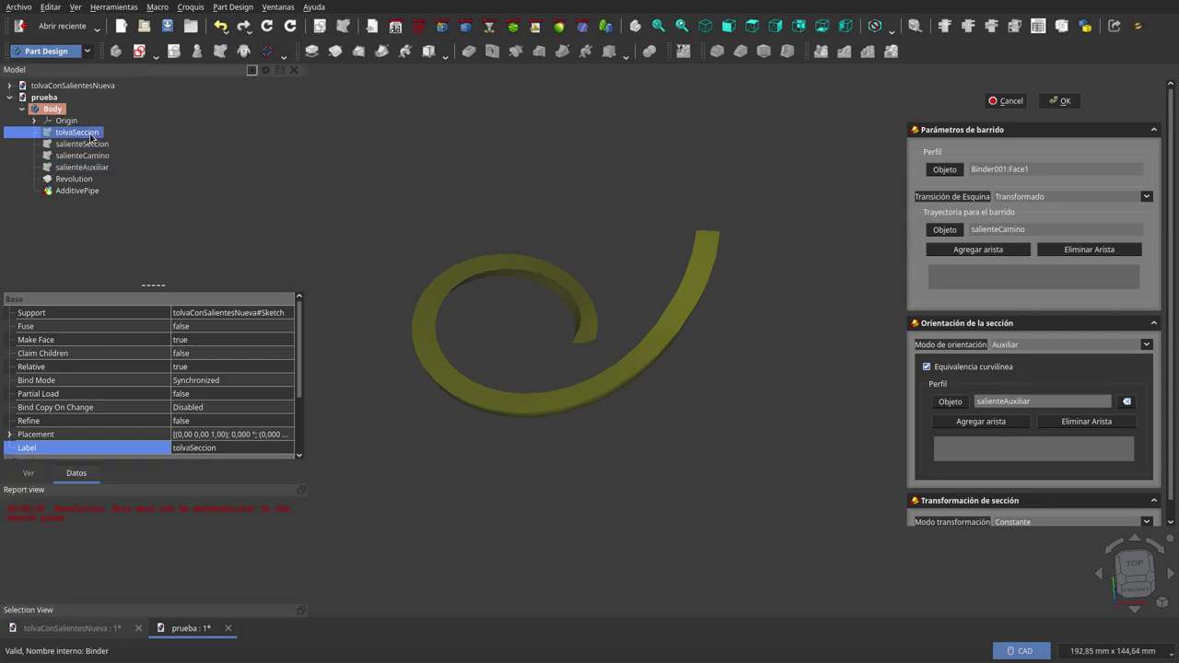
# - Toggle bowl and pipe visibility to check the ledge fit, then confirm the Additive Pipe
pyautogui.click(77, 180)
pyautogui.press('space')
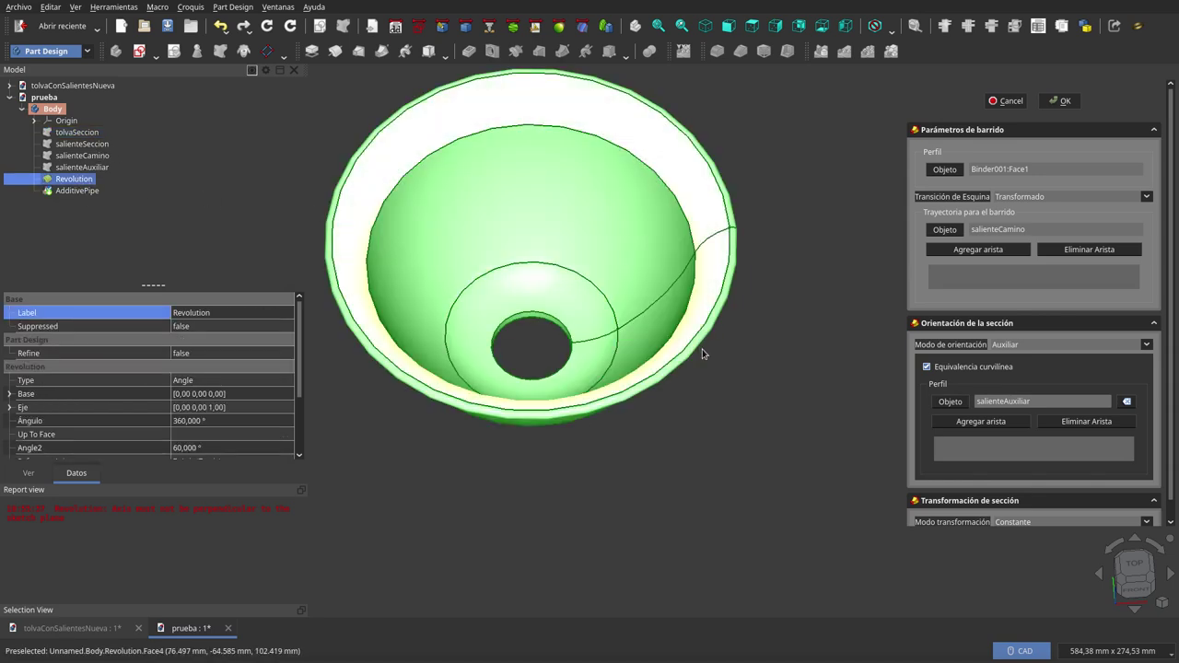
pyautogui.moveTo(680, 367)
pyautogui.mouseDown(button='middle')
pyautogui.moveTo(706, 348)
pyautogui.moveTo(691, 380)
pyautogui.mouseUp(button='middle')
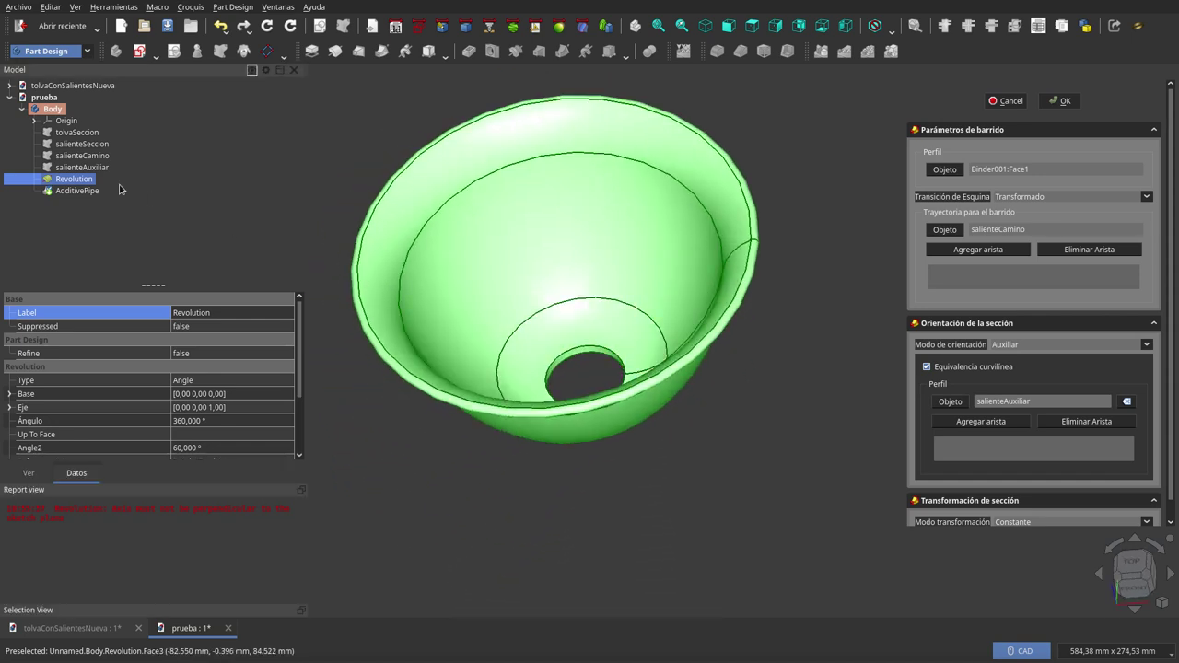
pyautogui.click(83, 190)
pyautogui.press('space')
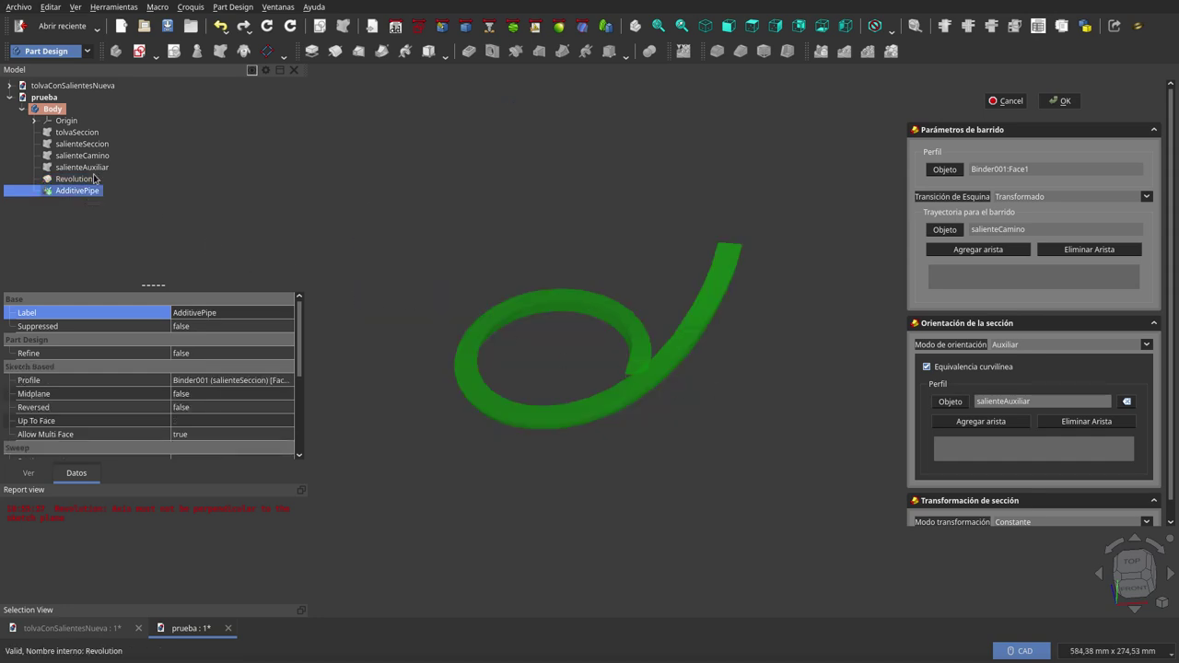
pyautogui.moveTo(689, 335)
pyautogui.mouseDown(button='middle')
pyautogui.moveTo(710, 390)
pyautogui.moveTo(670, 355)
pyautogui.mouseUp(button='middle')
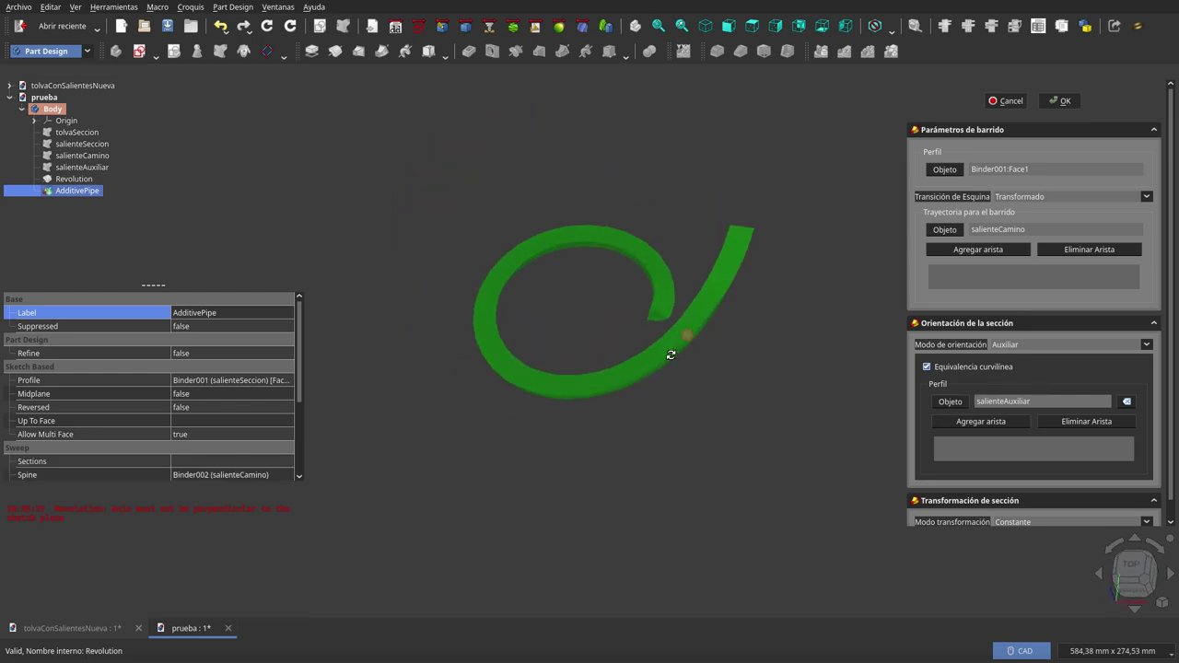
pyautogui.click(1074, 105)
# - Hide the salienteSeccion and salienteCamino reference curves
pyautogui.moveTo(754, 353); pyautogui.dragTo(783, 325, button='middle')
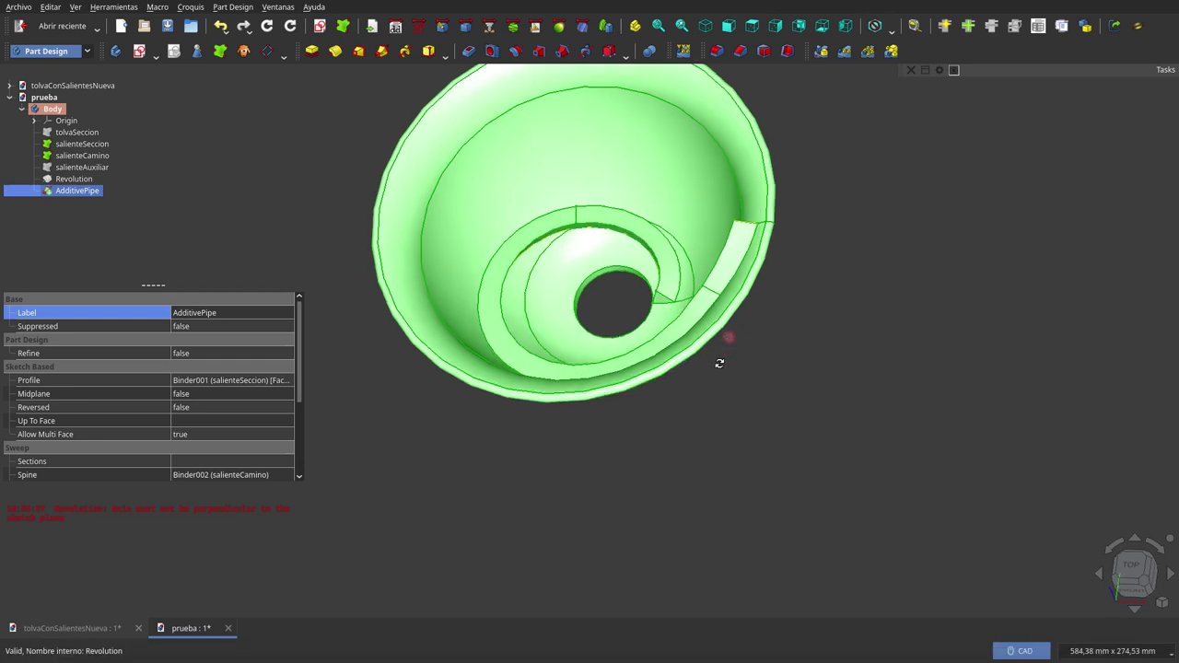
pyautogui.click(783, 325)
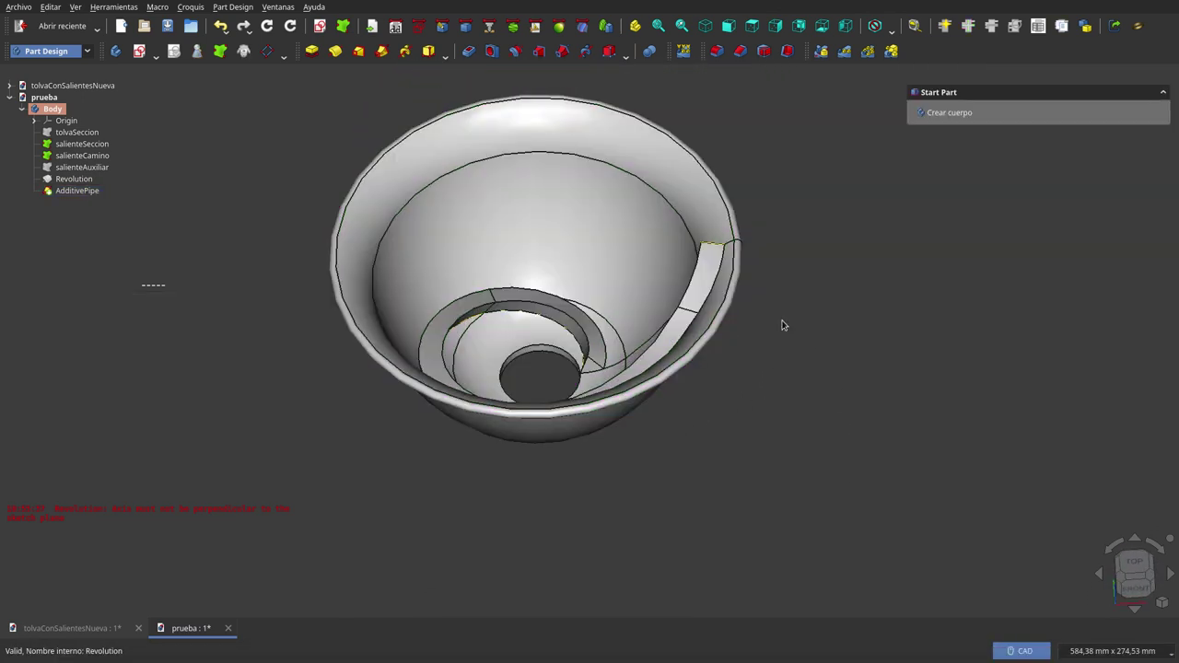
pyautogui.scroll(-2, 783, 325)
pyautogui.click(89, 144)
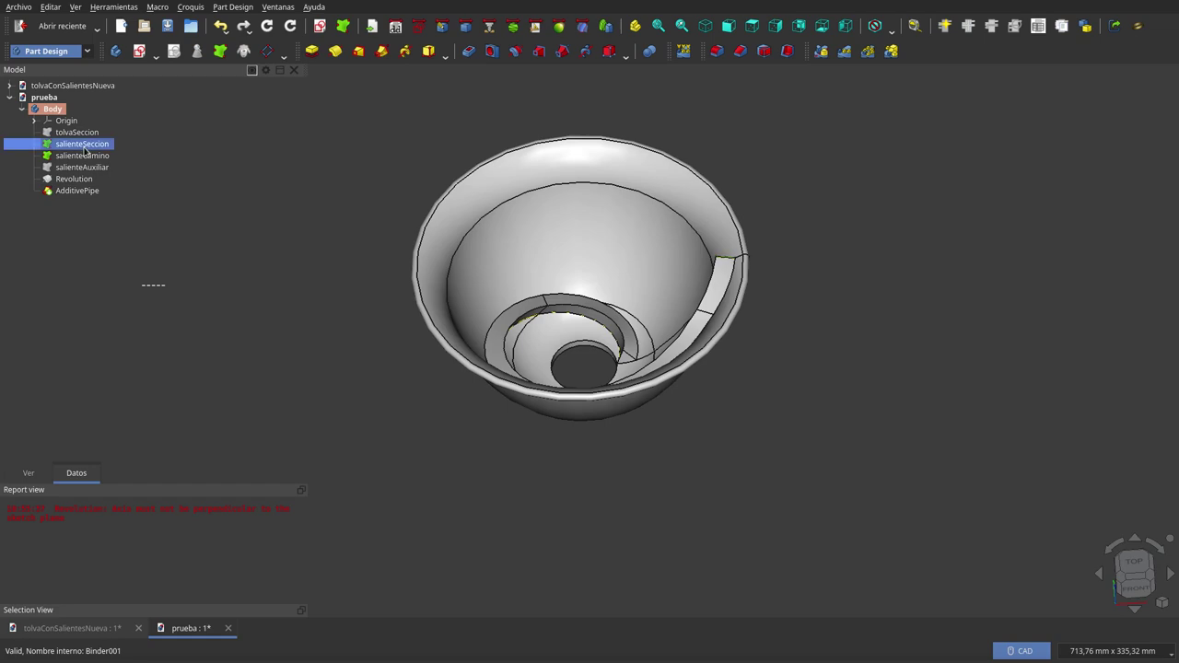
pyautogui.keyDown('ctrl'); pyautogui.click(88, 156); pyautogui.keyUp('ctrl')
# - Orbit and zoom to inspect the spiral ledge winding down the hopper's inner wall
pyautogui.moveTo(765, 370)
pyautogui.mouseDown(button='middle')
pyautogui.moveTo(809, 391)
pyautogui.moveTo(558, 408)
pyautogui.moveTo(535, 395)
pyautogui.moveTo(682, 427)
pyautogui.moveTo(694, 361)
pyautogui.mouseUp(button='middle')
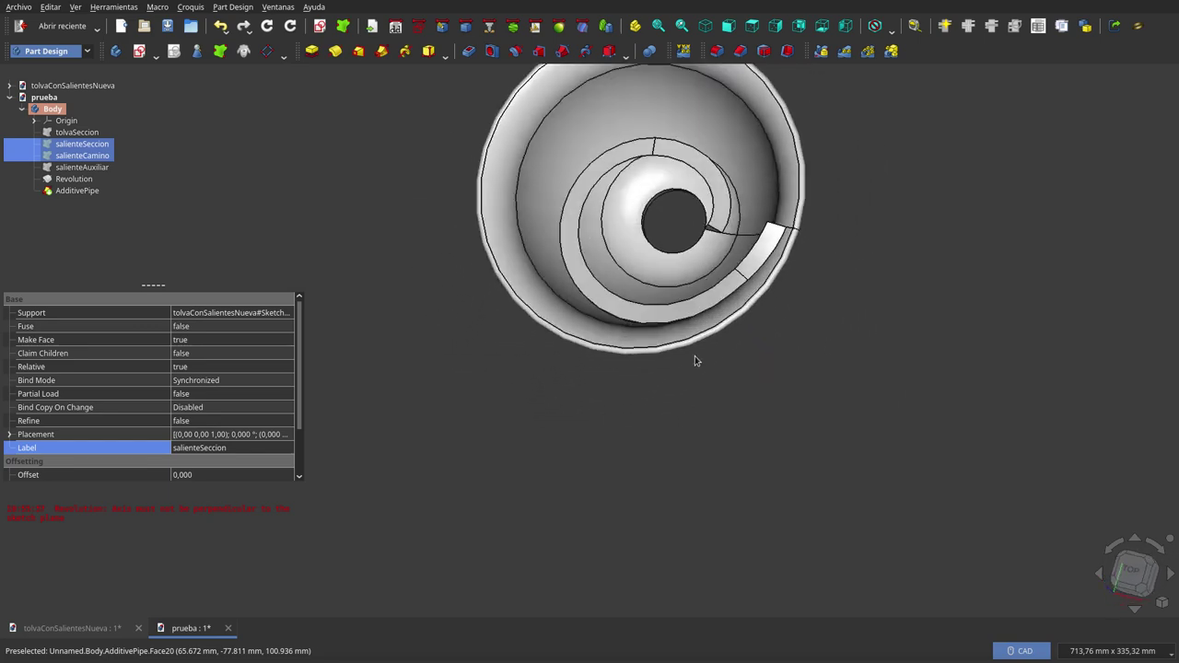
pyautogui.scroll(2, 716, 216)
pyautogui.scroll(2, 727, 258)
pyautogui.scroll(2, 705, 317)
pyautogui.moveTo(705, 317)
pyautogui.mouseDown(button='middle')
pyautogui.moveTo(653, 321)
pyautogui.moveTo(774, 355)
pyautogui.mouseUp(button='middle')
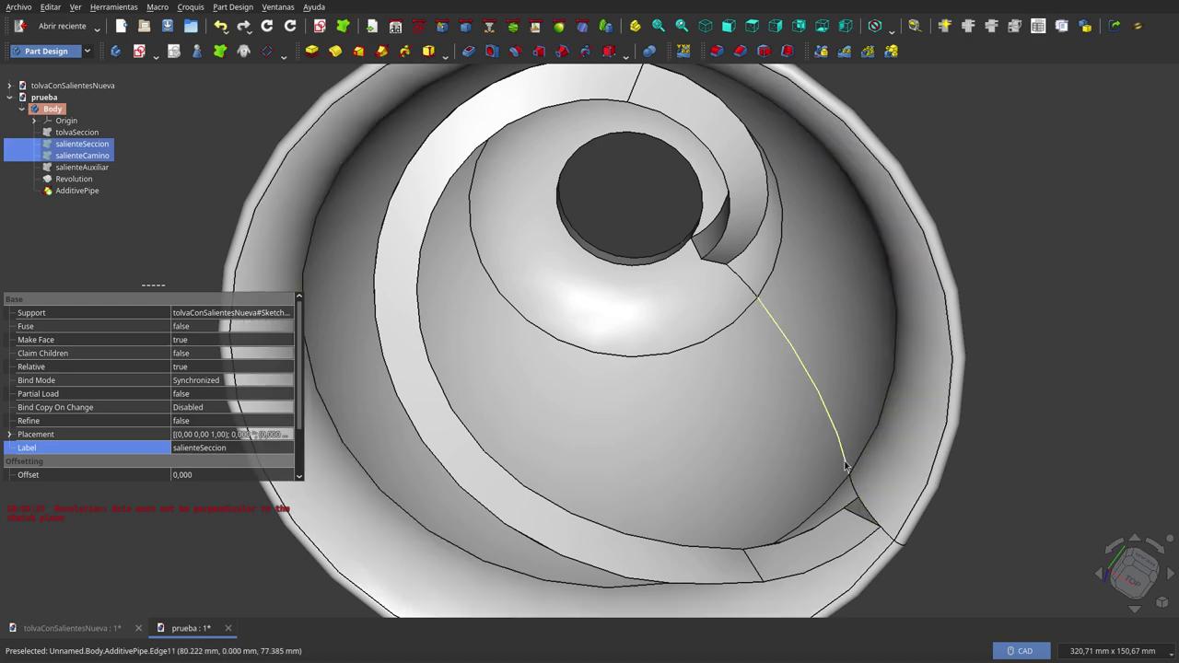
pyautogui.moveTo(782, 366)
pyautogui.mouseDown(button='middle')
pyautogui.moveTo(869, 249)
pyautogui.moveTo(656, 369)
pyautogui.mouseUp(button='middle')
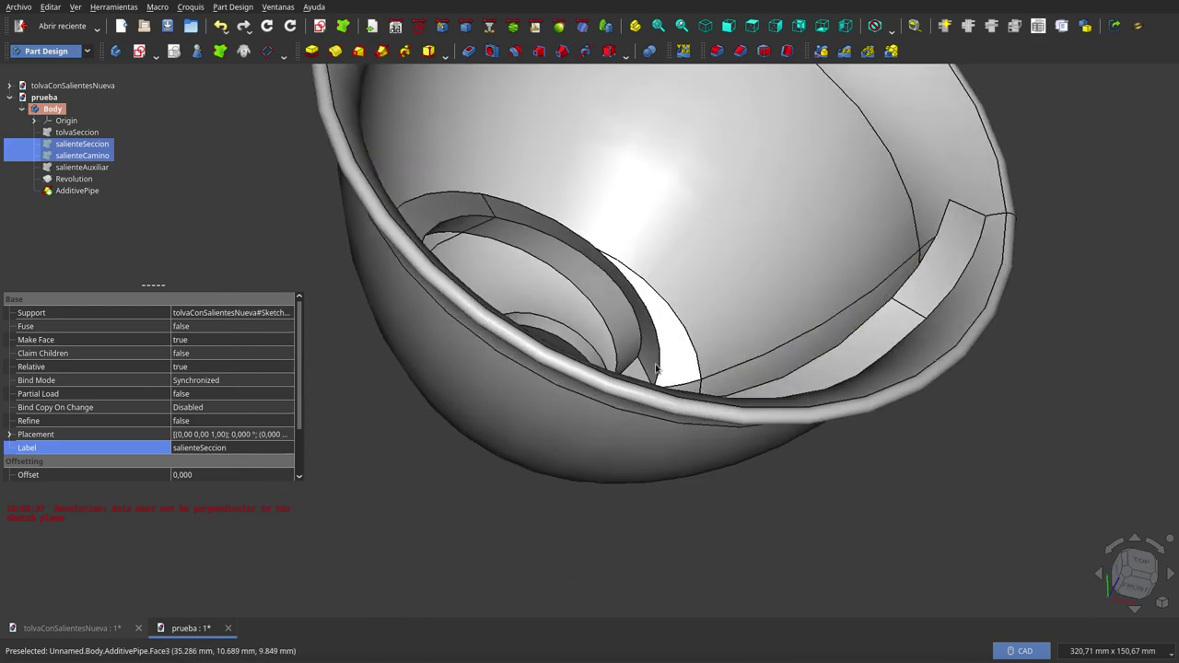
pyautogui.scroll(-3, 650, 311)
pyautogui.moveTo(650, 311)
pyautogui.mouseDown(button='middle')
pyautogui.moveTo(548, 322)
pyautogui.moveTo(553, 197)
pyautogui.moveTo(580, 158)
pyautogui.moveTo(706, 303)
pyautogui.moveTo(797, 313)
pyautogui.moveTo(581, 273)
pyautogui.mouseUp(button='middle')
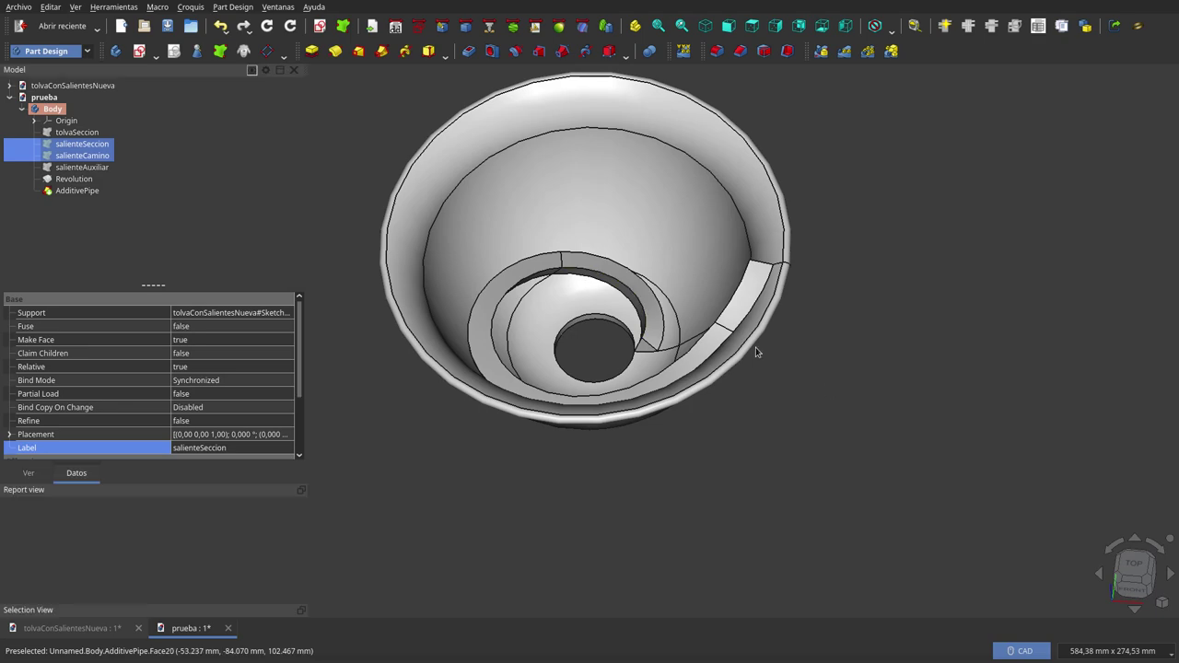
pyautogui.moveTo(755, 351); pyautogui.dragTo(749, 122, button='middle')
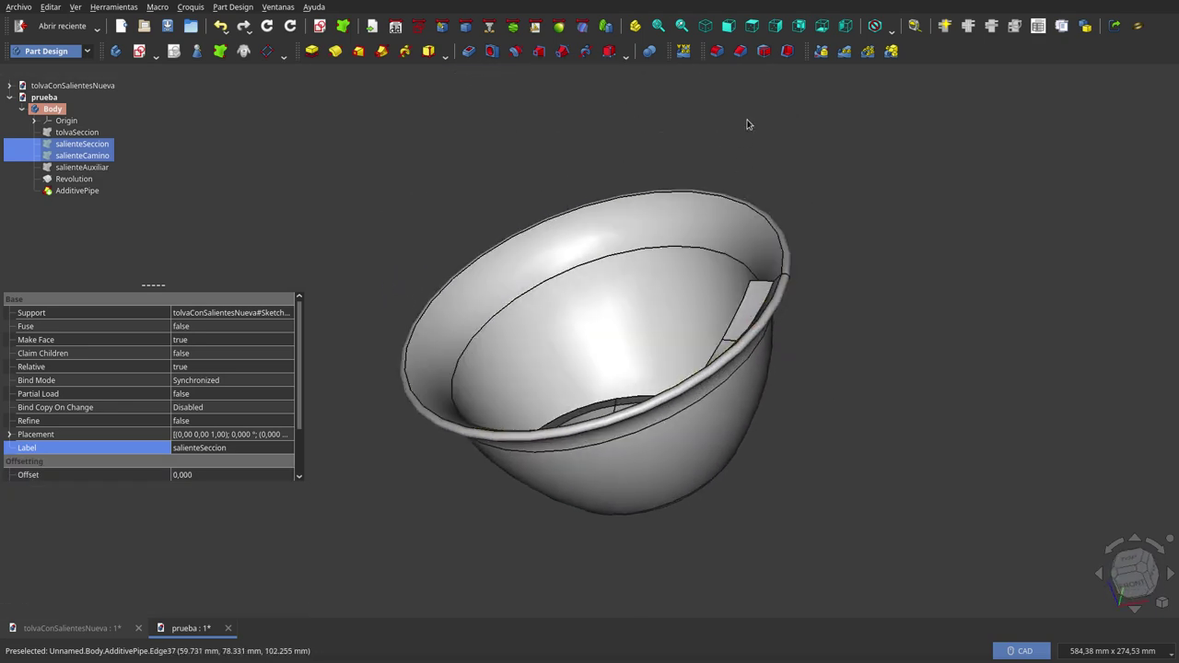
pyautogui.moveTo(802, 263); pyautogui.dragTo(892, 316, button='middle')
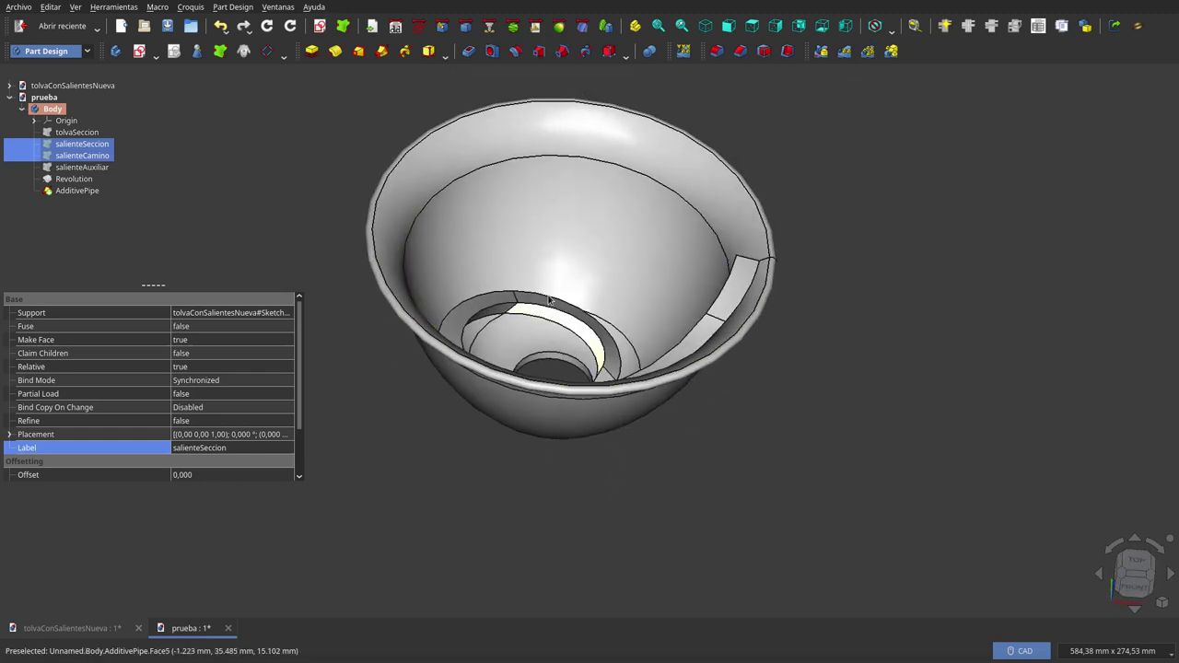
pyautogui.scroll(3, 540, 206)
pyautogui.scroll(-3, 540, 206)
pyautogui.moveTo(540, 206)
pyautogui.mouseDown(button='middle')
pyautogui.moveTo(744, 363)
pyautogui.moveTo(685, 396)
pyautogui.moveTo(716, 421)
pyautogui.moveTo(732, 295)
pyautogui.mouseUp(button='middle')
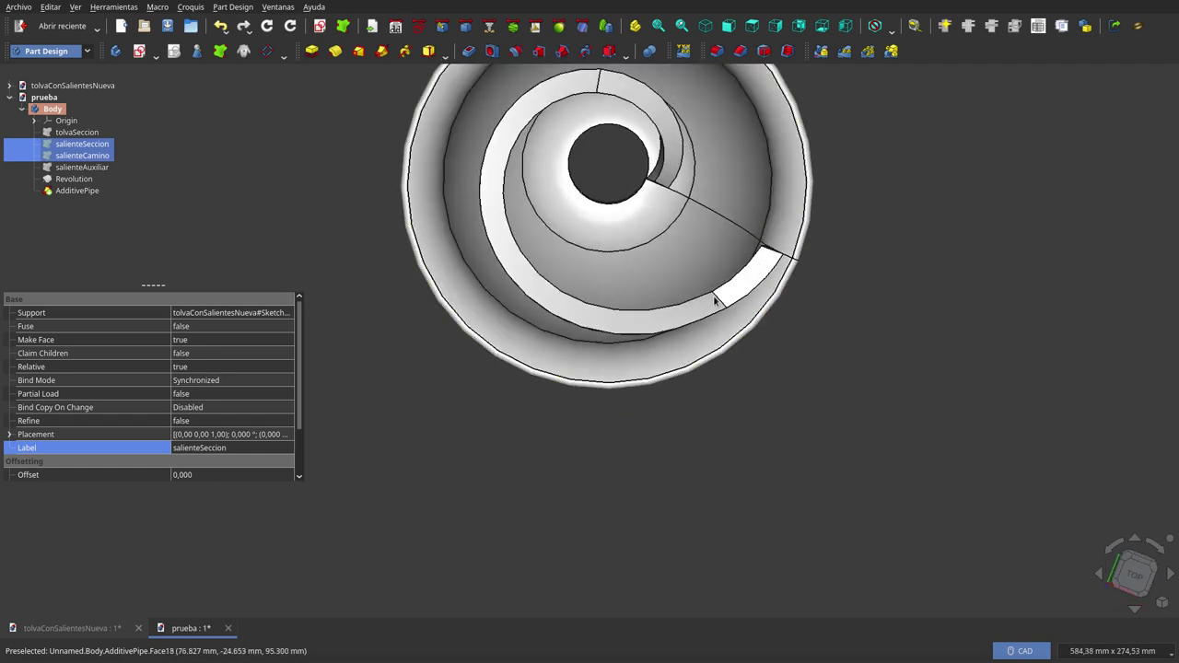
pyautogui.moveTo(596, 266)
pyautogui.mouseDown(button='middle')
pyautogui.moveTo(529, 194)
pyautogui.moveTo(680, 204)
pyautogui.moveTo(658, 403)
pyautogui.mouseUp(button='middle')
pyautogui.scroll(-5, 658, 402)
pyautogui.scroll(5, 686, 271)
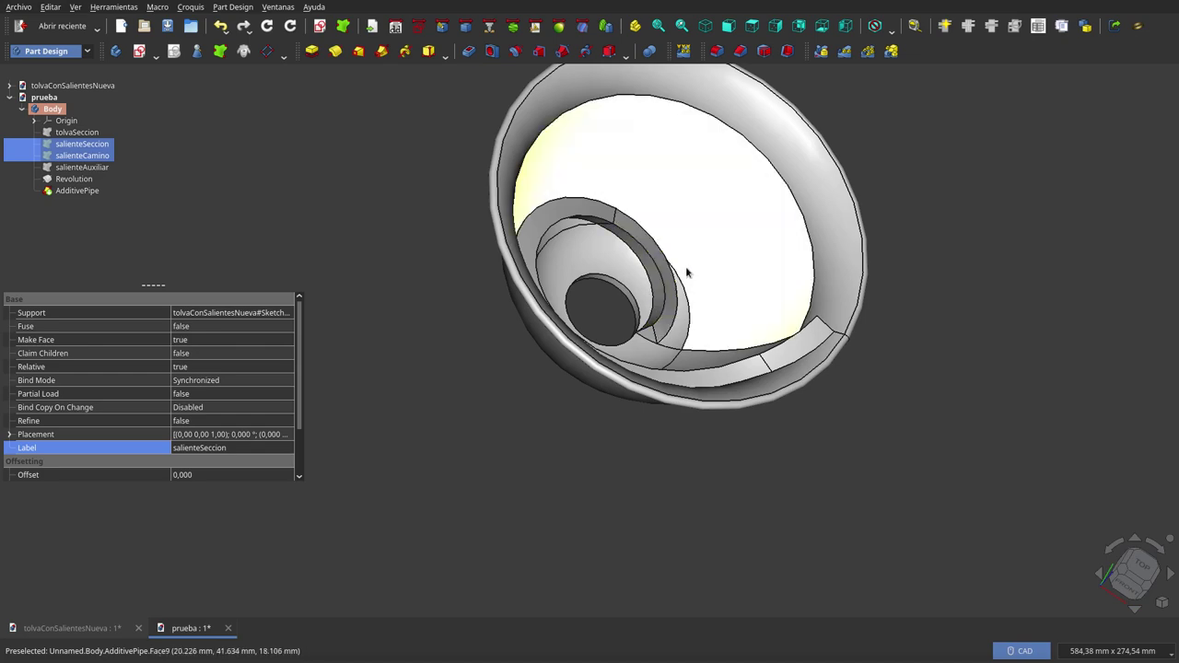
pyautogui.moveTo(686, 271)
pyautogui.mouseDown(button='middle')
pyautogui.moveTo(537, 302)
pyautogui.moveTo(552, 350)
pyautogui.moveTo(548, 390)
pyautogui.moveTo(608, 414)
pyautogui.moveTo(676, 394)
pyautogui.moveTo(716, 345)
pyautogui.moveTo(676, 131)
pyautogui.moveTo(469, 215)
pyautogui.moveTo(469, 347)
pyautogui.moveTo(508, 387)
pyautogui.moveTo(603, 402)
pyautogui.moveTo(582, 376)
pyautogui.moveTo(666, 301)
pyautogui.moveTo(649, 281)
pyautogui.moveTo(562, 314)
pyautogui.moveTo(498, 305)
pyautogui.moveTo(458, 279)
pyautogui.moveTo(473, 174)
pyautogui.moveTo(534, 271)
pyautogui.moveTo(550, 347)
pyautogui.moveTo(592, 332)
pyautogui.moveTo(609, 289)
pyautogui.moveTo(657, 252)
pyautogui.moveTo(731, 237)
pyautogui.moveTo(734, 187)
pyautogui.moveTo(639, 166)
pyautogui.moveTo(543, 187)
pyautogui.moveTo(485, 221)
pyautogui.moveTo(495, 311)
pyautogui.moveTo(600, 371)
pyautogui.moveTo(719, 336)
pyautogui.mouseUp(button='middle')
pyautogui.scroll(1, 593, 333)
pyautogui.scroll(3, 596, 313)
pyautogui.scroll(-3, 700, 327)
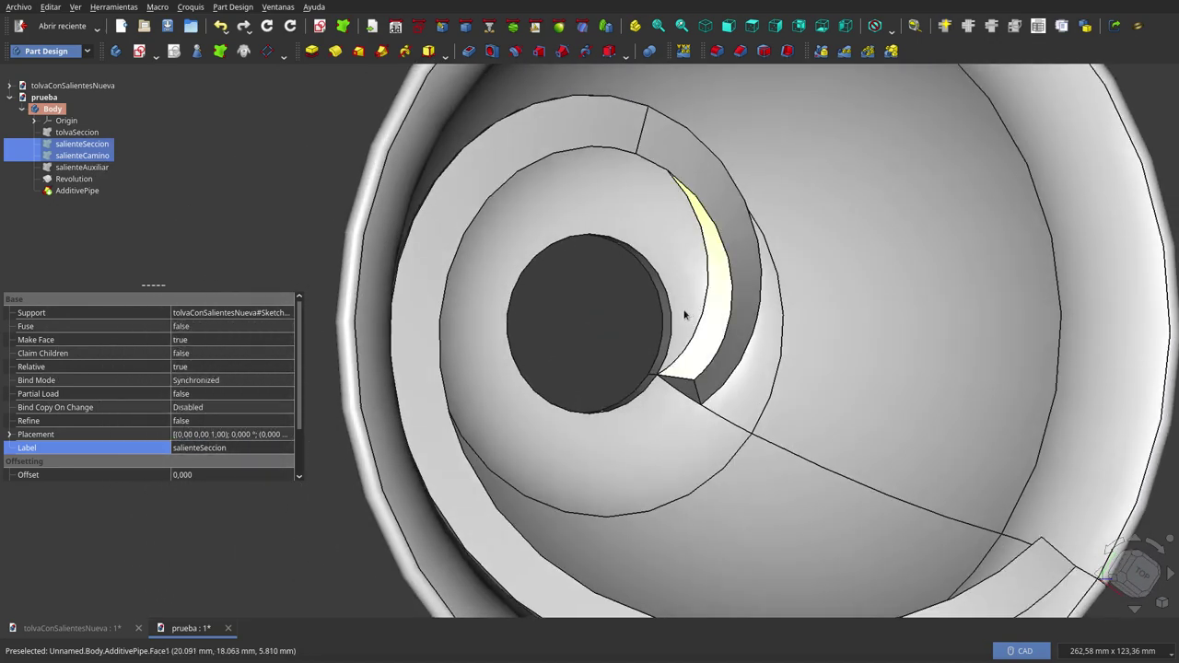
pyautogui.scroll(-5, 682, 323)
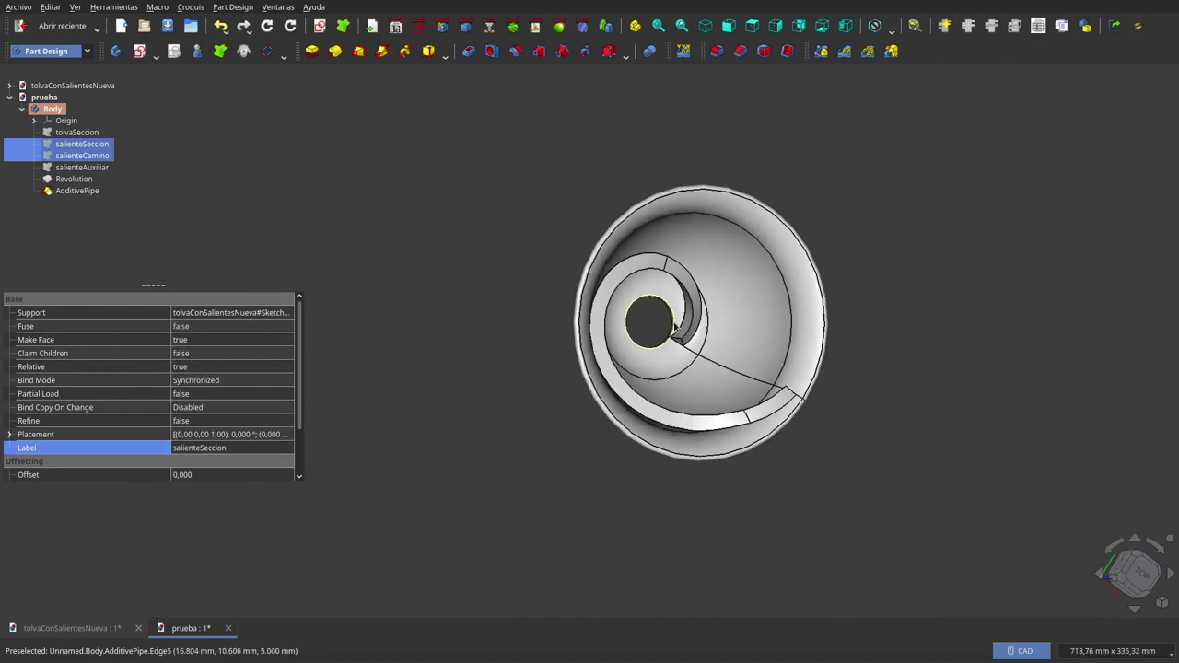
pyautogui.rightClick(739, 318)
pyautogui.click(558, 502)
pyautogui.moveTo(557, 502)
pyautogui.mouseDown(button='middle')
pyautogui.moveTo(777, 293)
pyautogui.moveTo(685, 237)
pyautogui.moveTo(500, 372)
pyautogui.moveTo(476, 430)
pyautogui.moveTo(688, 335)
pyautogui.moveTo(727, 361)
pyautogui.mouseUp(button='middle')
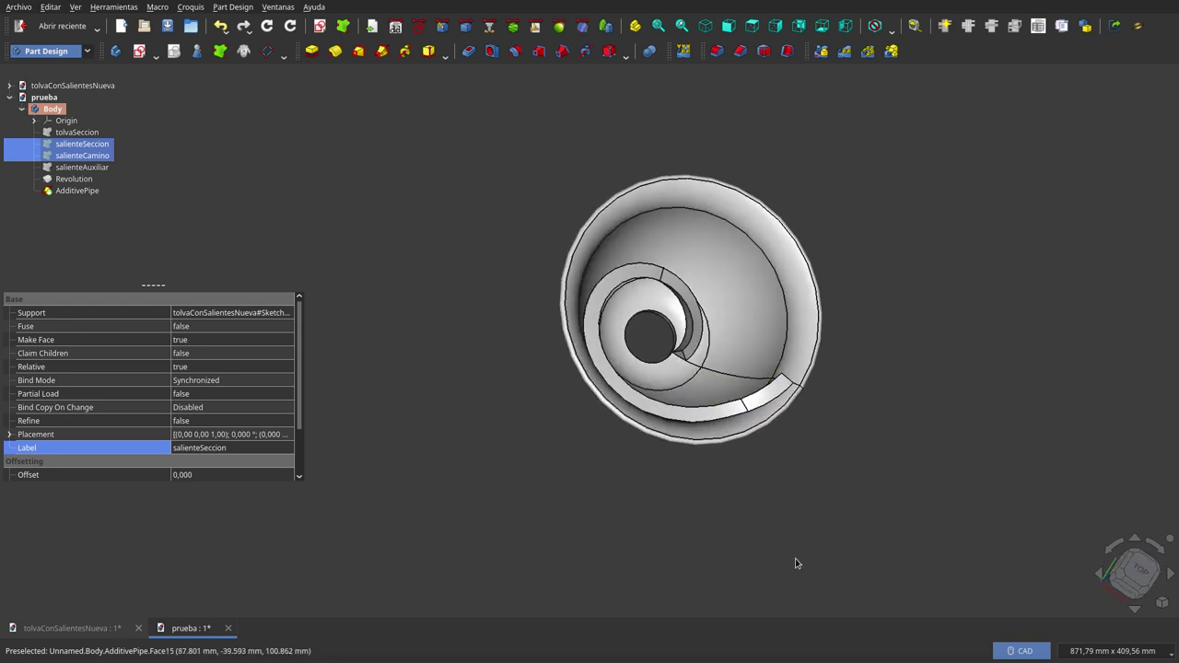